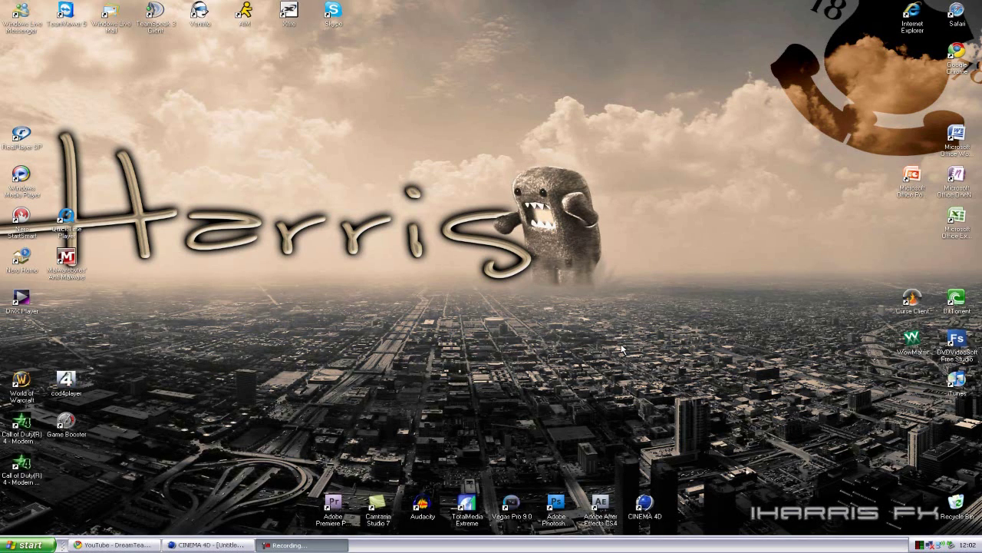
Look over the staff list on the DreamTeamEditing YouTube channel page and open the first staff member's channel.
left_click(115, 544)
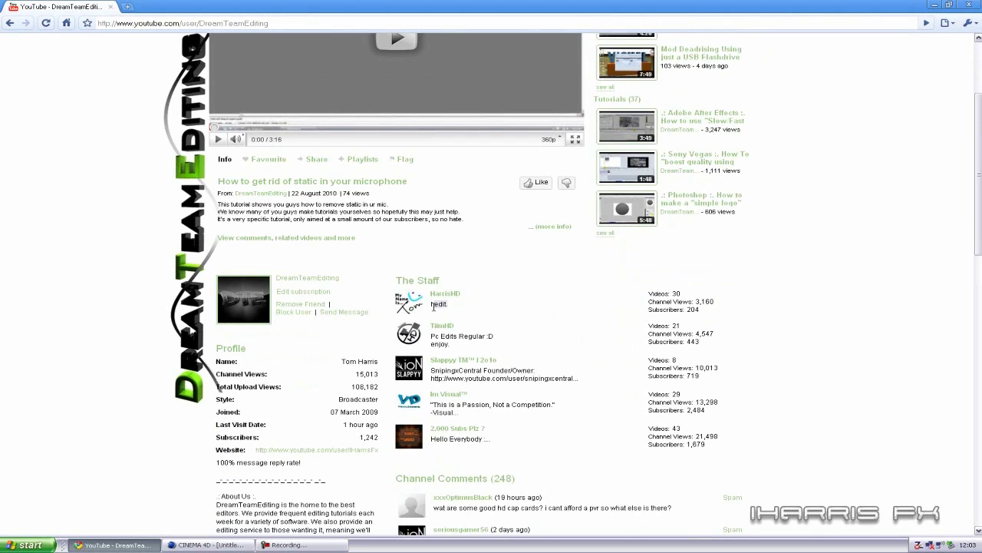
left_click(434, 307)
scroll(471, 470, "down", 1)
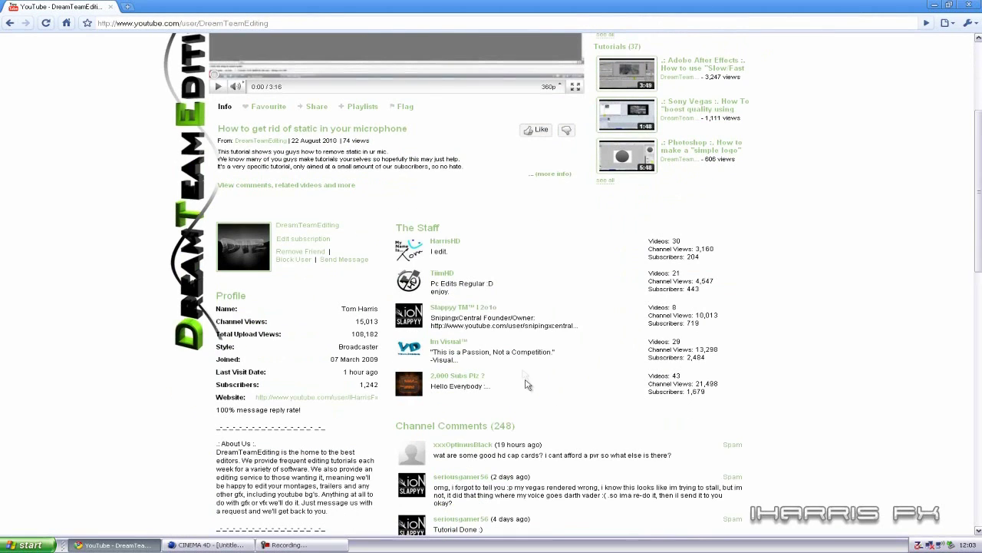
left_click_drag(676, 380, 414, 345)
left_click(491, 359)
left_click_drag(722, 357, 443, 338)
left_click_drag(461, 238, 392, 229)
left_click(393, 234)
left_click(453, 244)
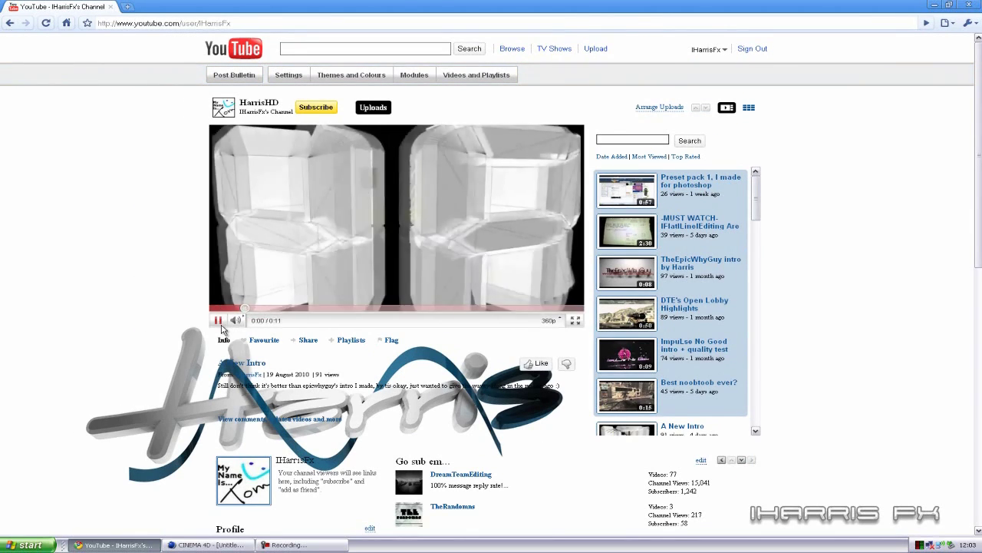
Play the channel's featured intro video, pausing it at moments where the curved spline strands appear between the letters.
left_click(221, 325)
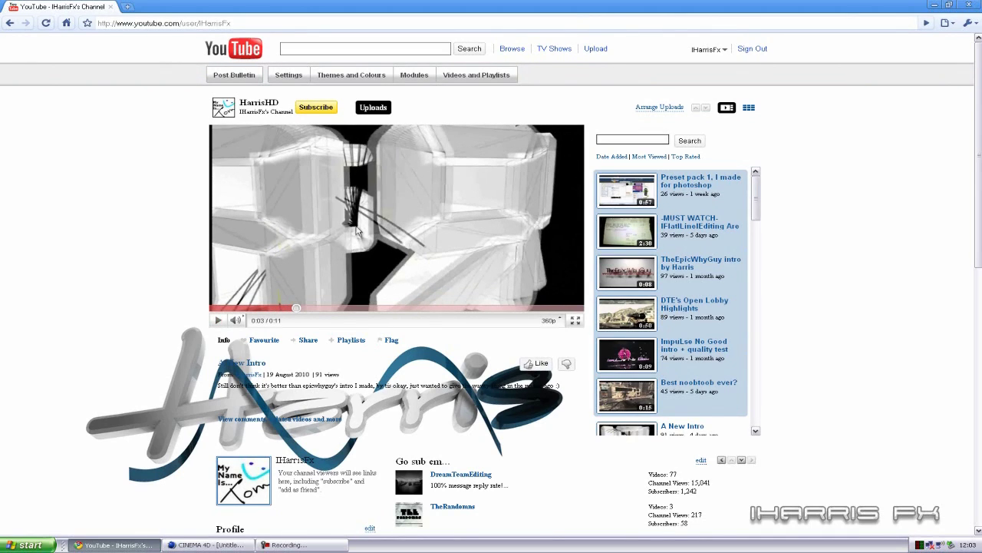
left_click(219, 321)
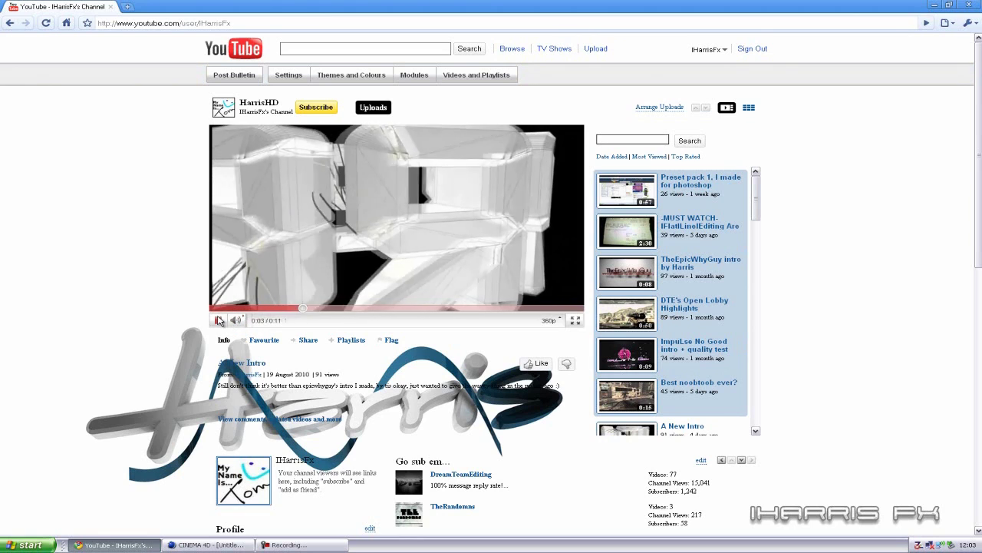
left_click(218, 320)
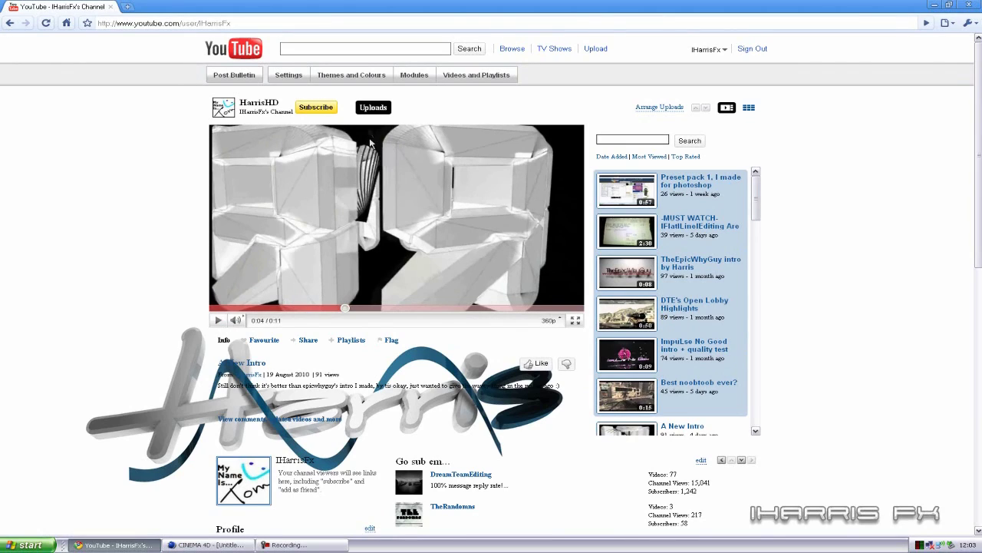
left_click(219, 321)
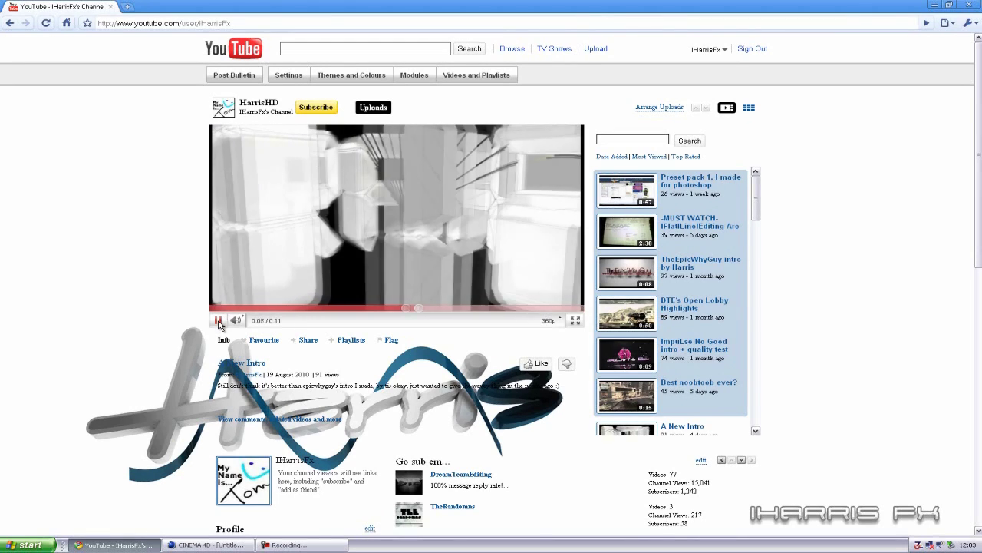
left_click(219, 320)
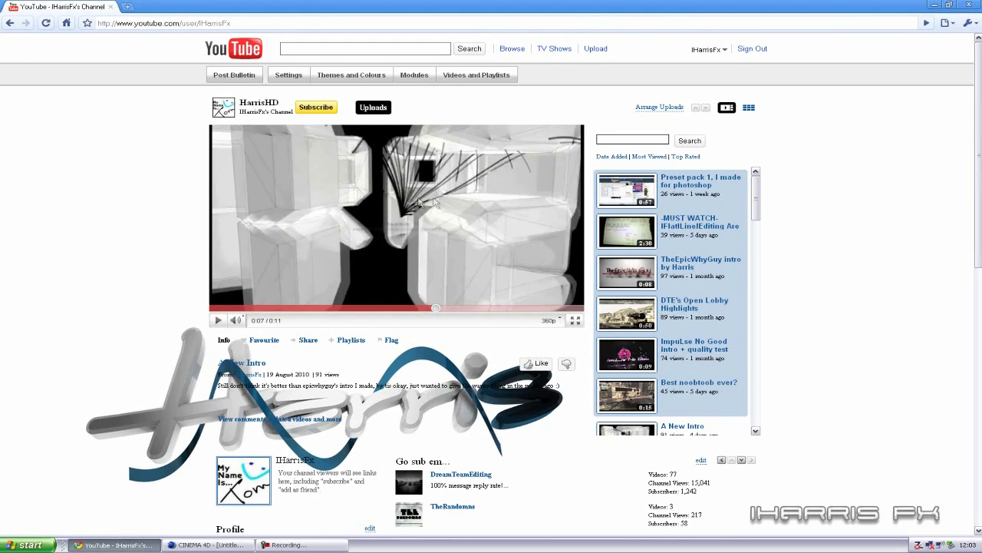
scroll(268, 426, "down", 3)
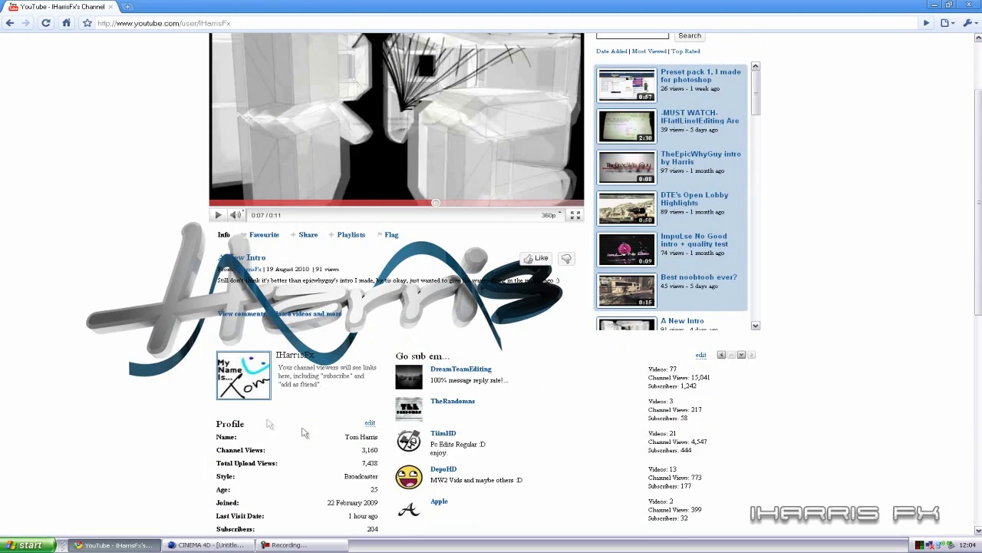
scroll(403, 480, "up", 3)
scroll(391, 468, "down", 1)
scroll(380, 399, "up", 1)
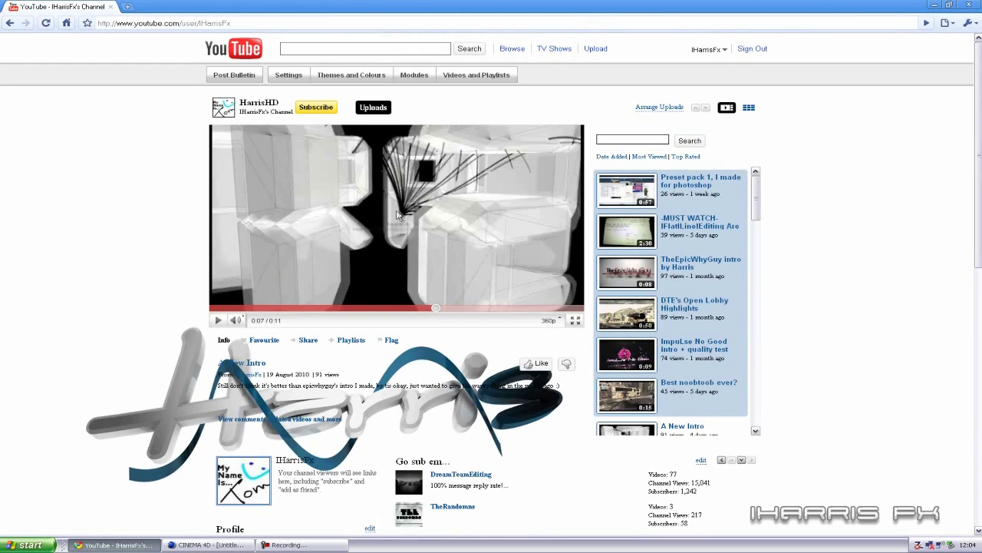
Switch to CINEMA 4D and add a MoSpline object to the empty scene.
left_click(142, 546)
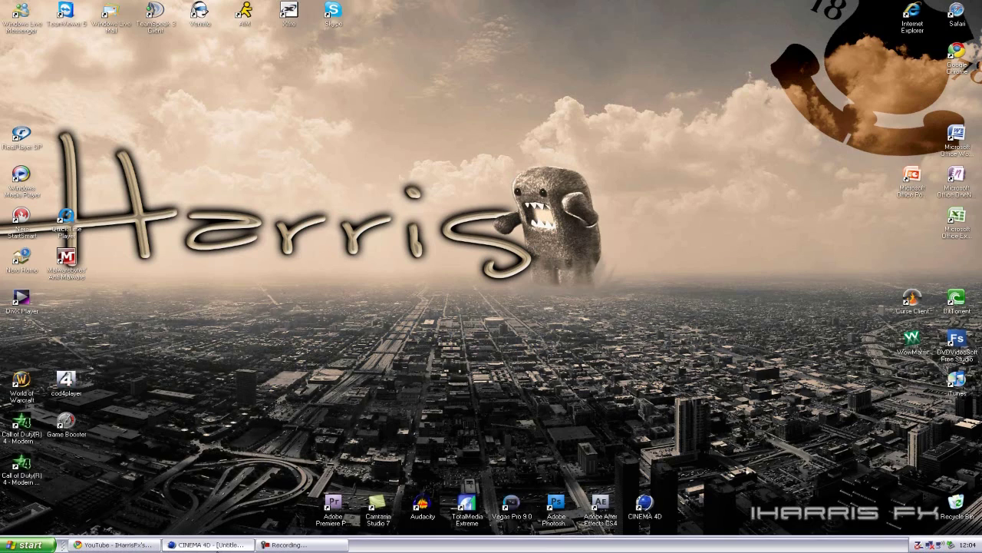
left_click(206, 544)
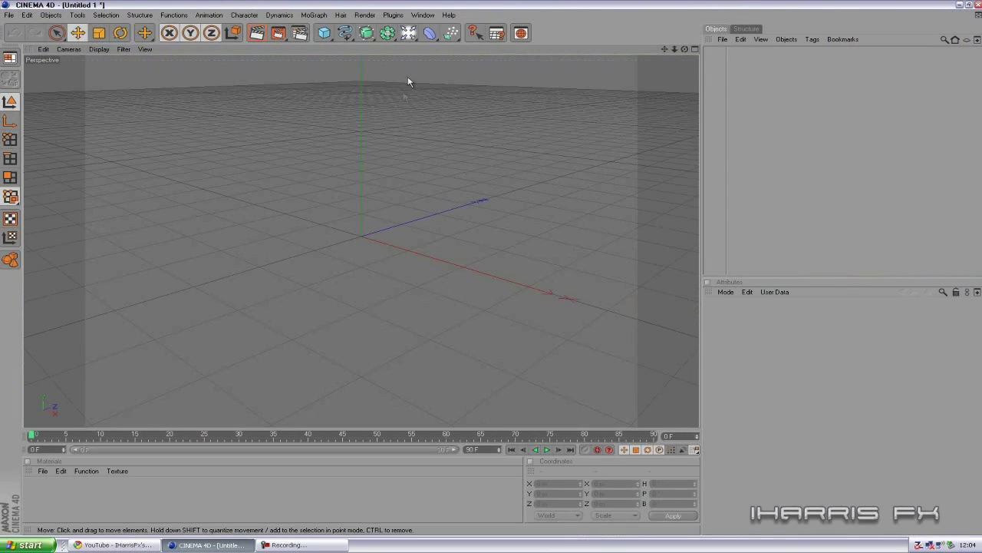
left_click(315, 15)
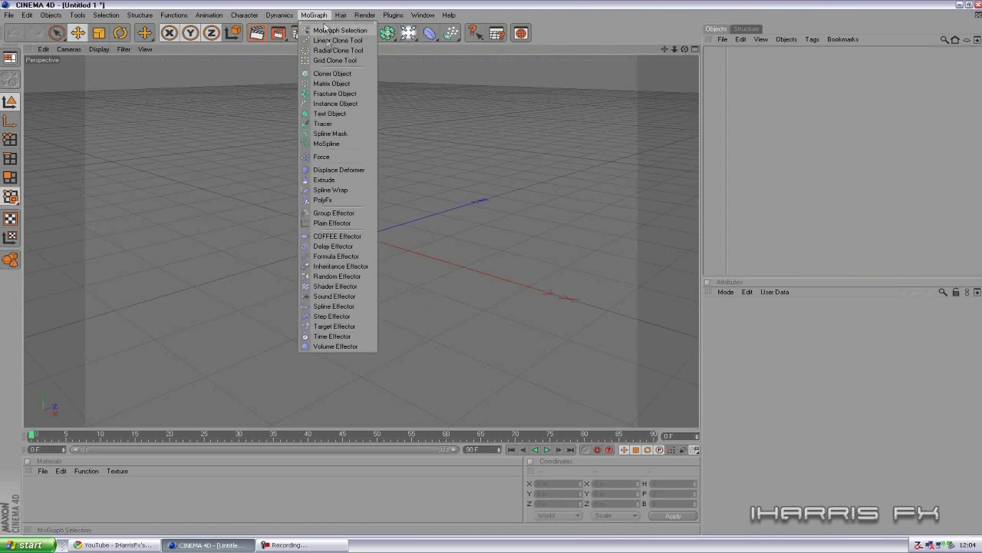
left_click(337, 145)
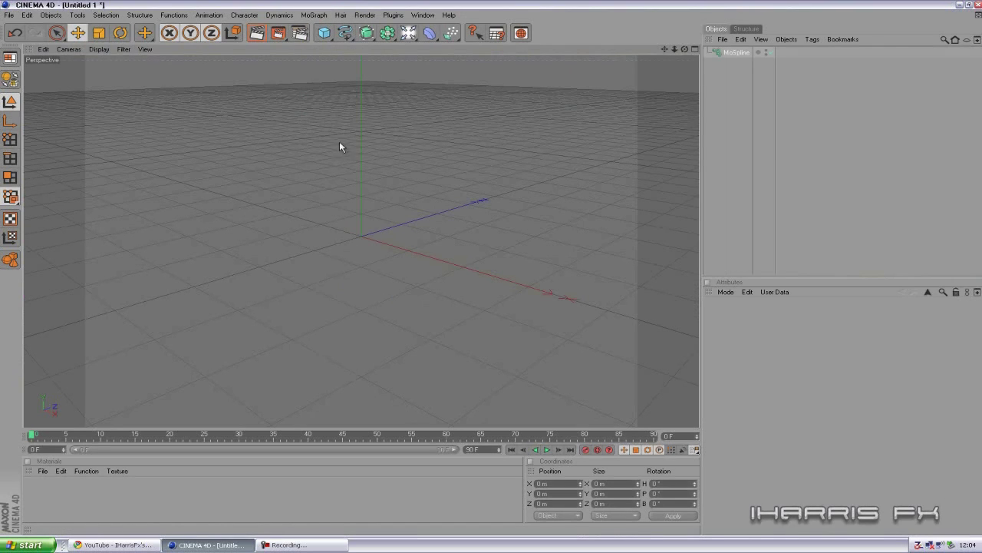
left_click(315, 16)
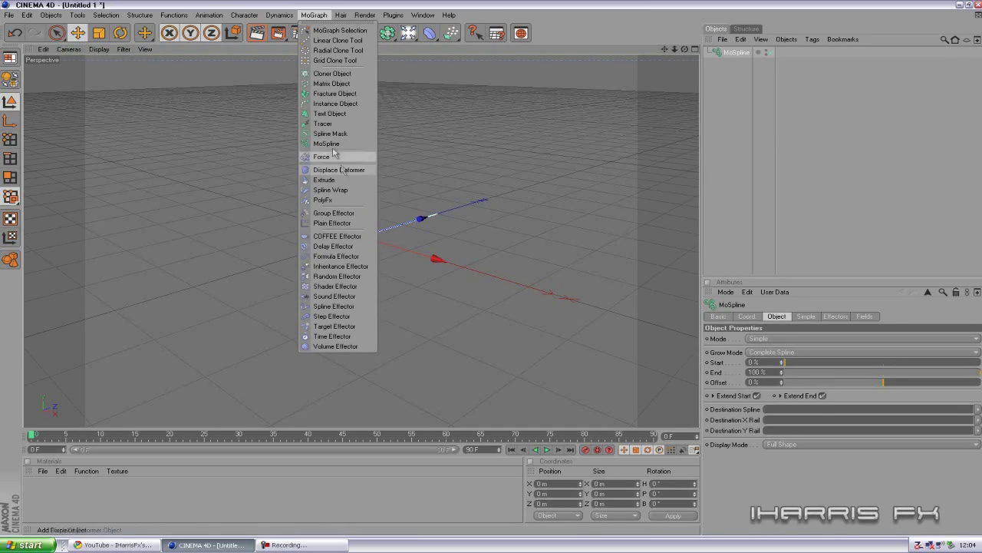
left_click(627, 4)
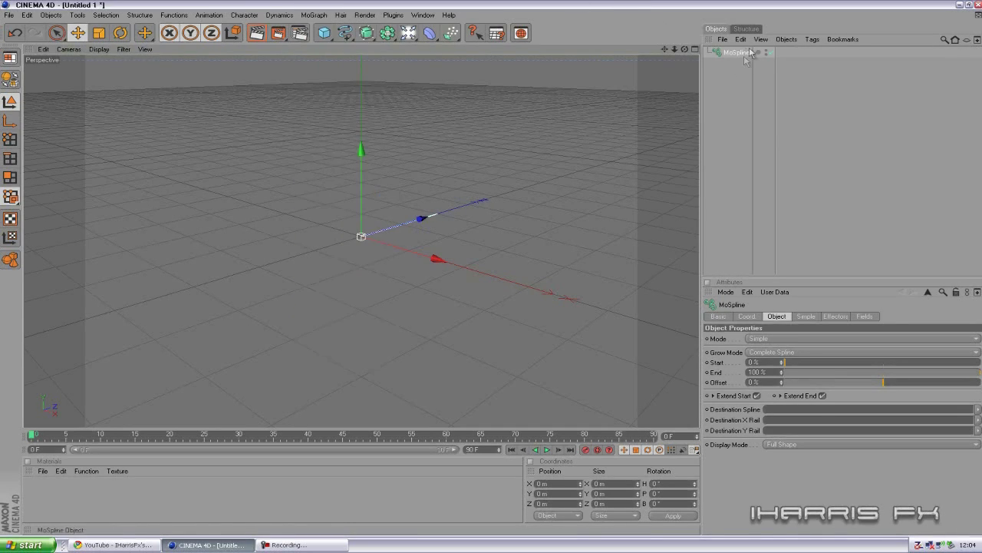
Set the MoSpline's number of segments to 20 in its Simple settings.
left_click(737, 55)
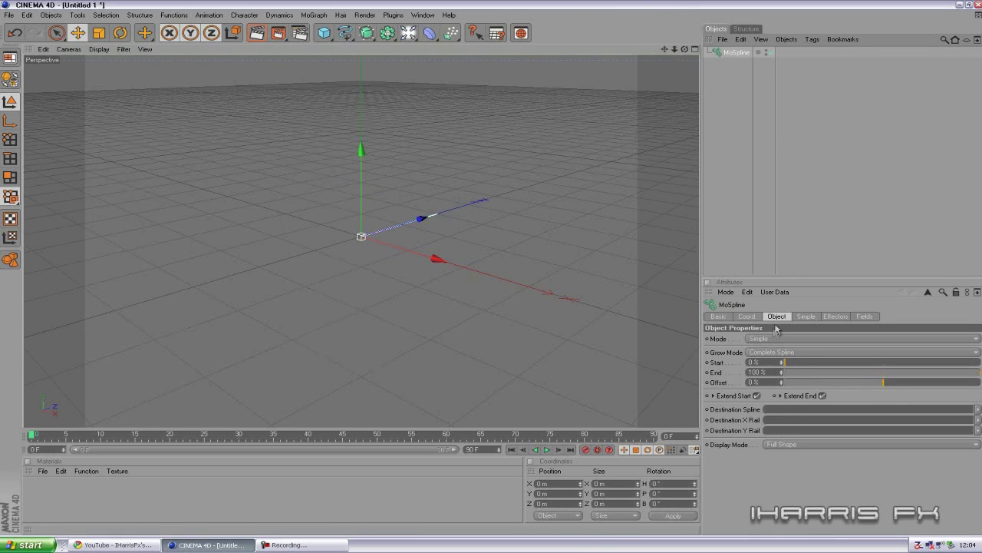
left_click(806, 317)
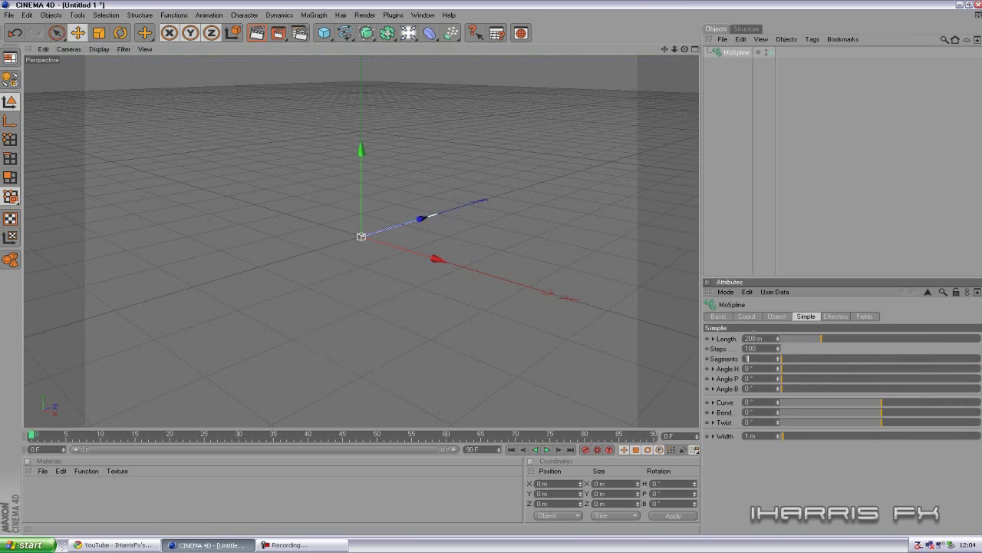
left_click(794, 252)
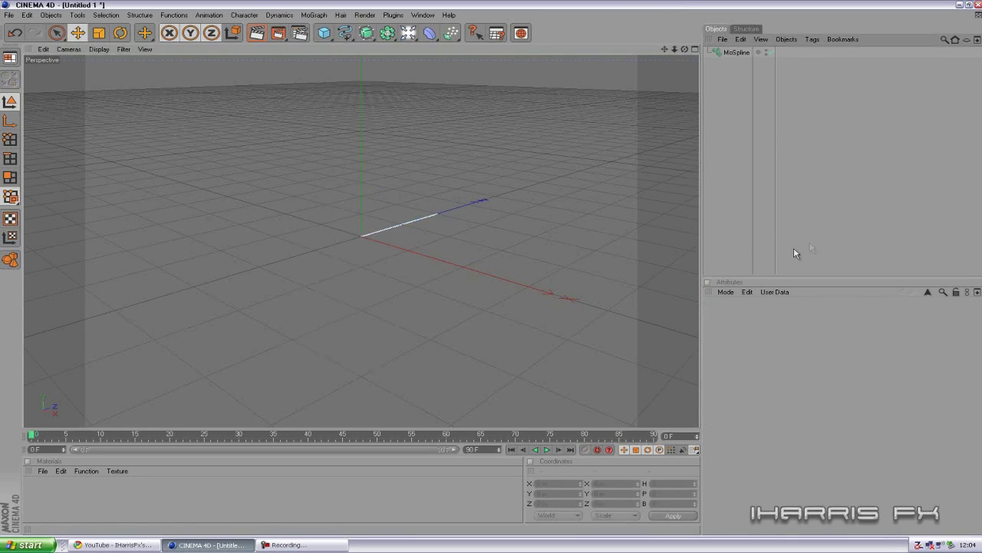
Fan out the MoSpline's strands by setting Angle H to -90° and Angle P to 200°.
left_click(735, 52)
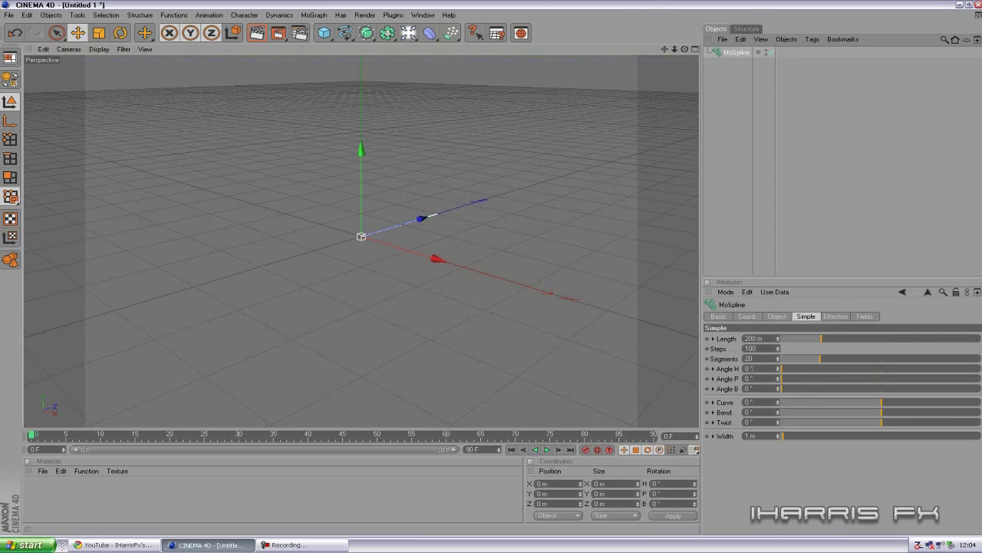
left_click(768, 370)
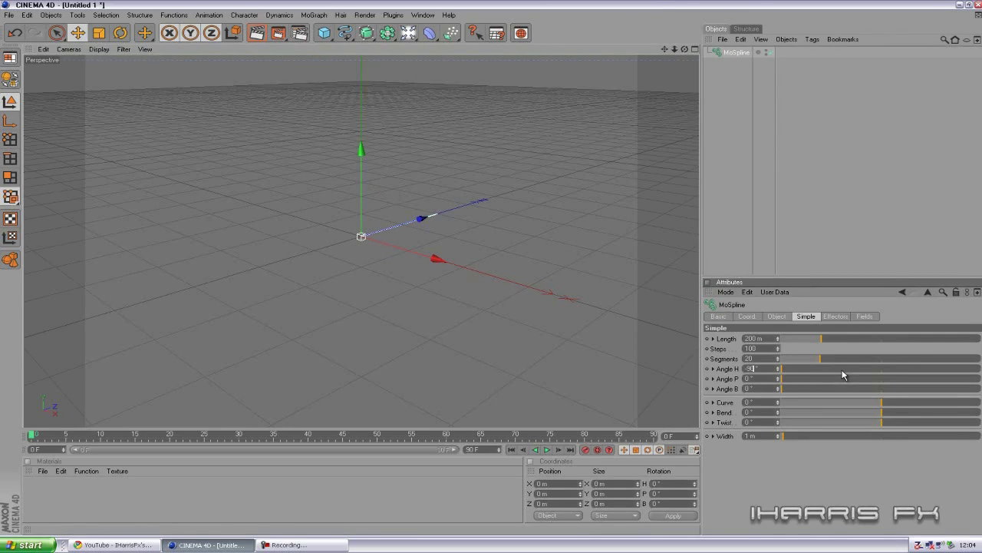
left_click(766, 378)
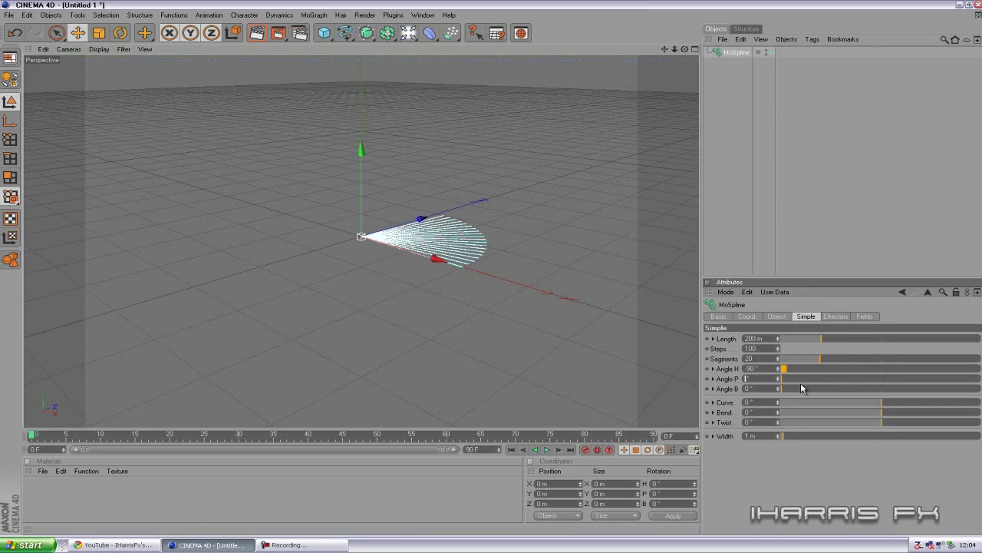
type("20")
left_click(802, 253)
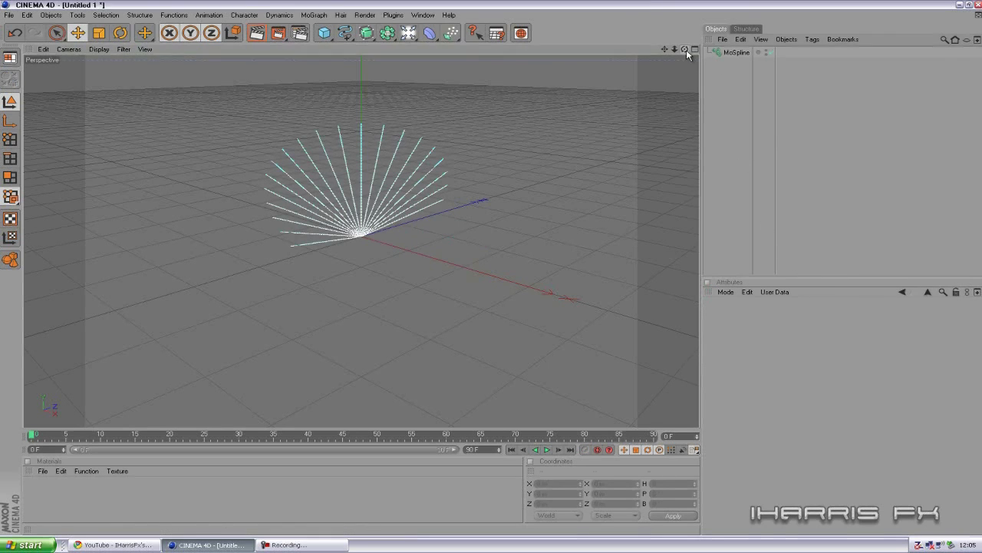
Curl the MoSpline's strands by setting Angle P to 133°, Curve to 50°, Bend to 72° and Twist to 13°.
left_click_drag(685, 50, 487, 270)
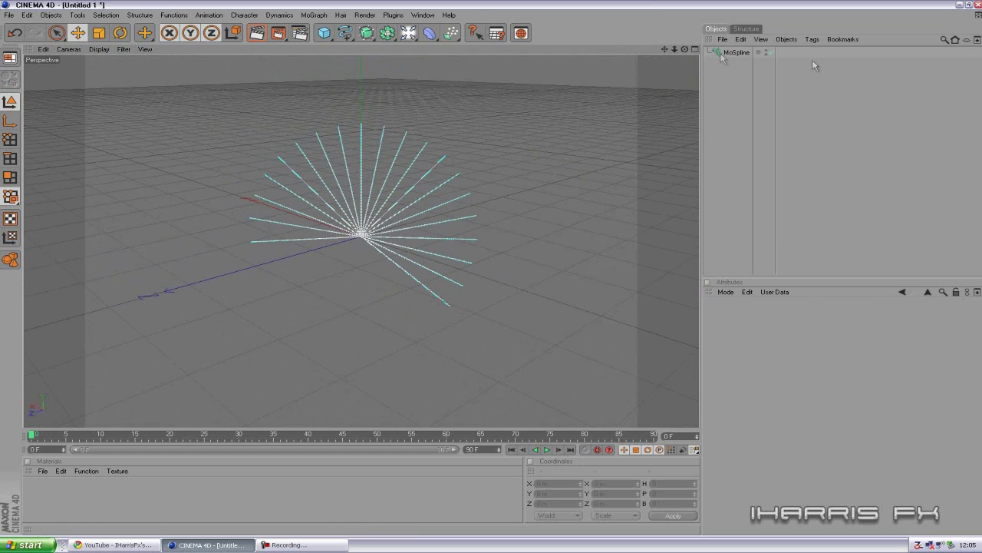
left_click(738, 52)
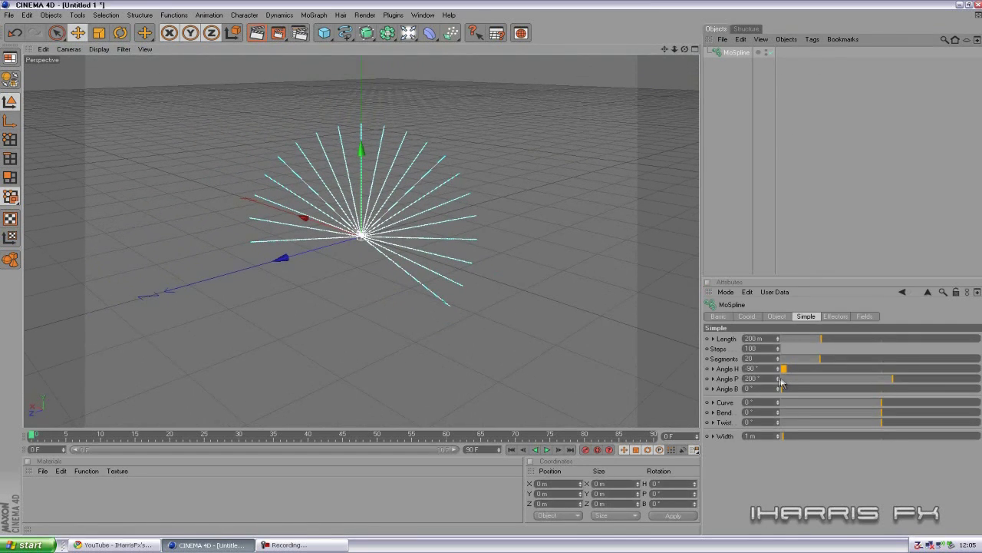
left_click_drag(778, 378, 779, 423)
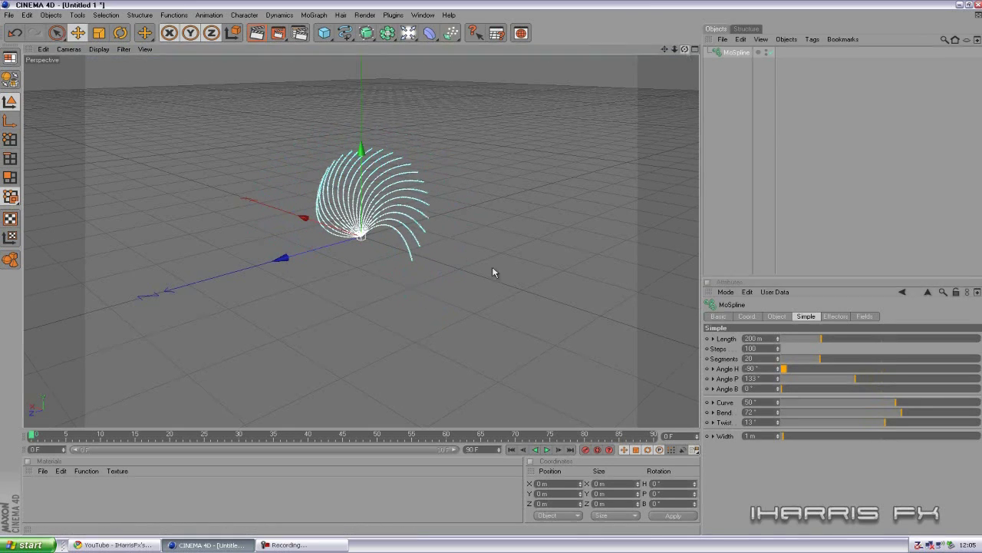
Rotate the MoSpline to about 29° heading, 17° pitch and 21° bank, and return to the Move tool.
mouse_move(495, 271)
left_mouse_down("alt")
mouse_move(512, 273)
mouse_move(496, 270)
left_mouse_up("alt")
left_click(121, 33)
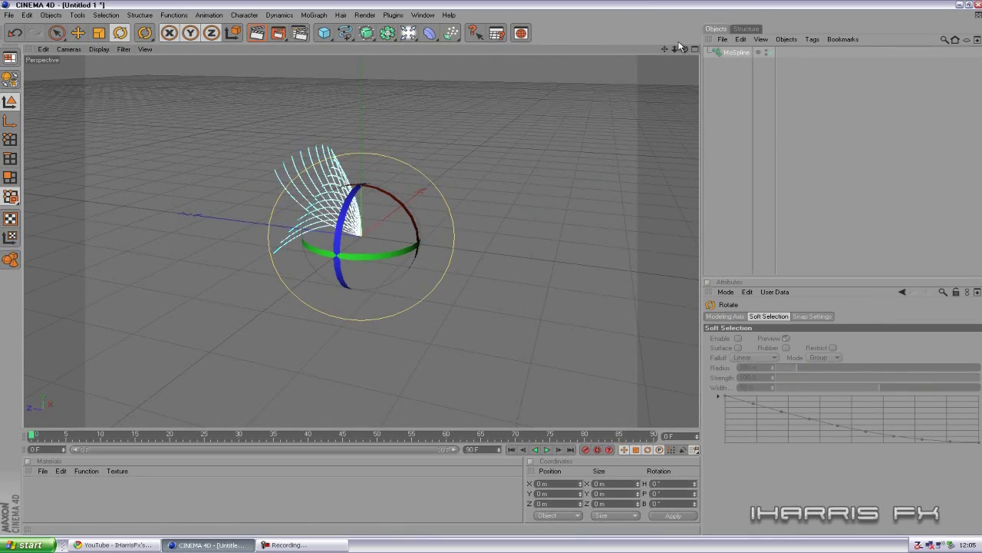
left_click_drag(684, 50, 494, 266)
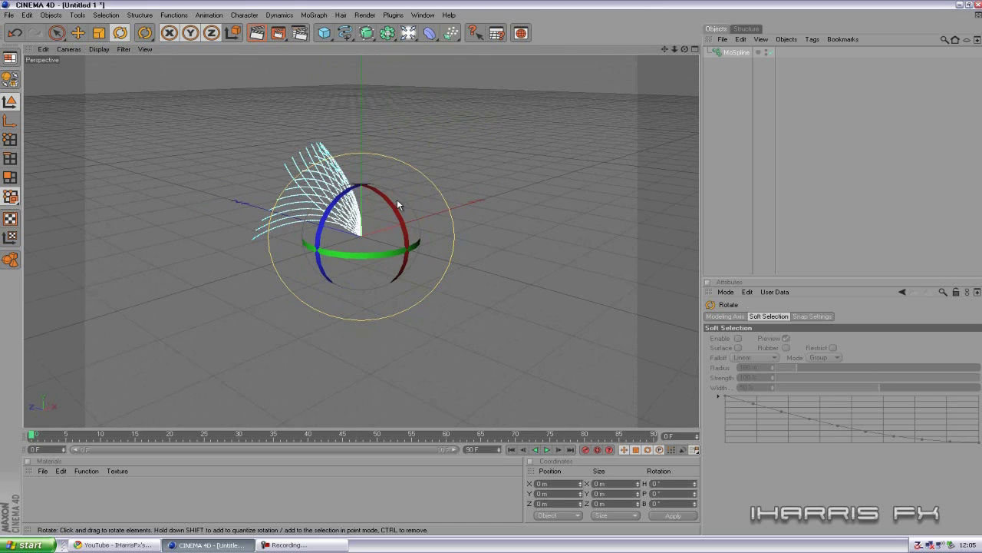
left_click_drag(397, 199, 447, 190)
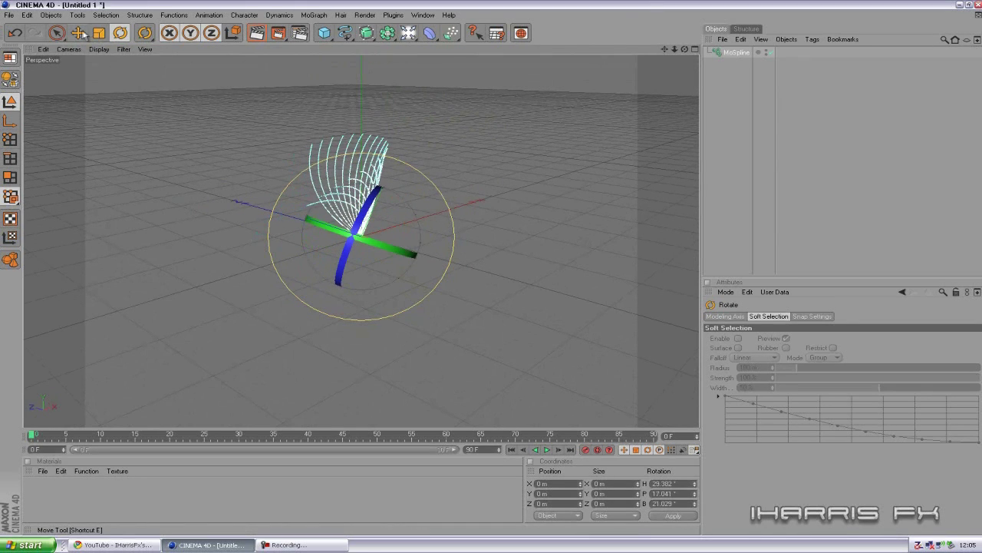
key("e")
Render the perspective view to check how the MoSpline shows up, and deselect the object.
left_click_drag(685, 51, 495, 265)
left_click(257, 33)
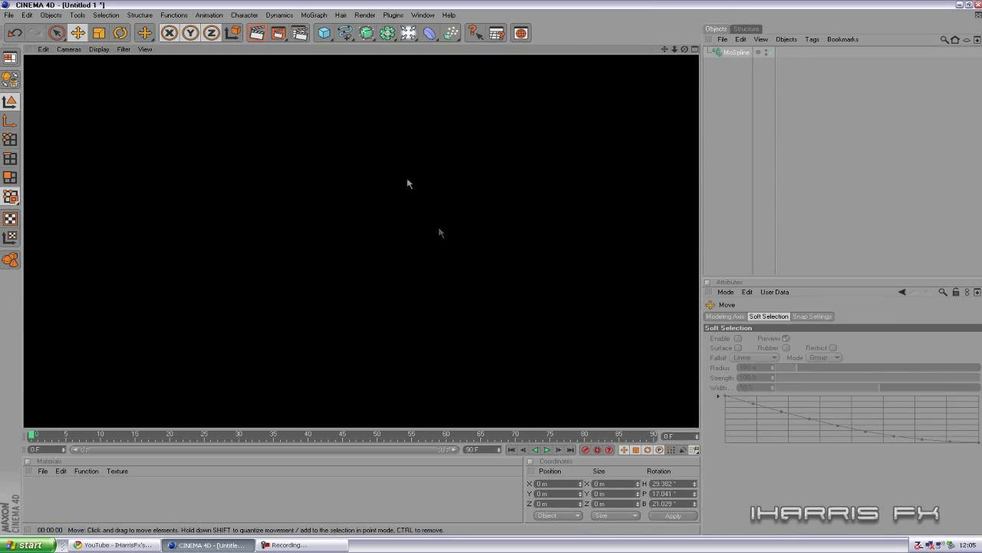
left_click(736, 75)
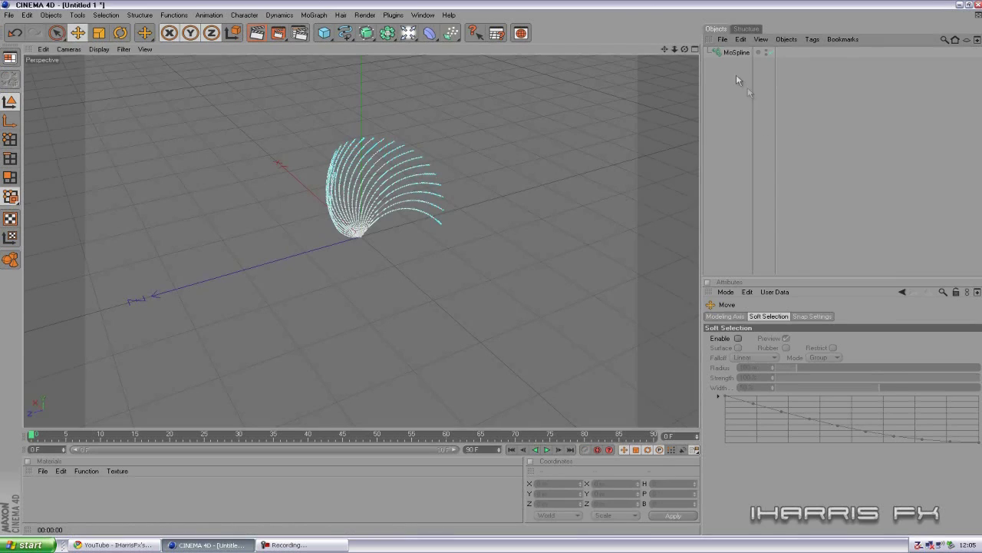
Add a Wind particle modifier to the scene and check its position beside the MoSpline.
left_click(366, 33)
left_click(593, 4)
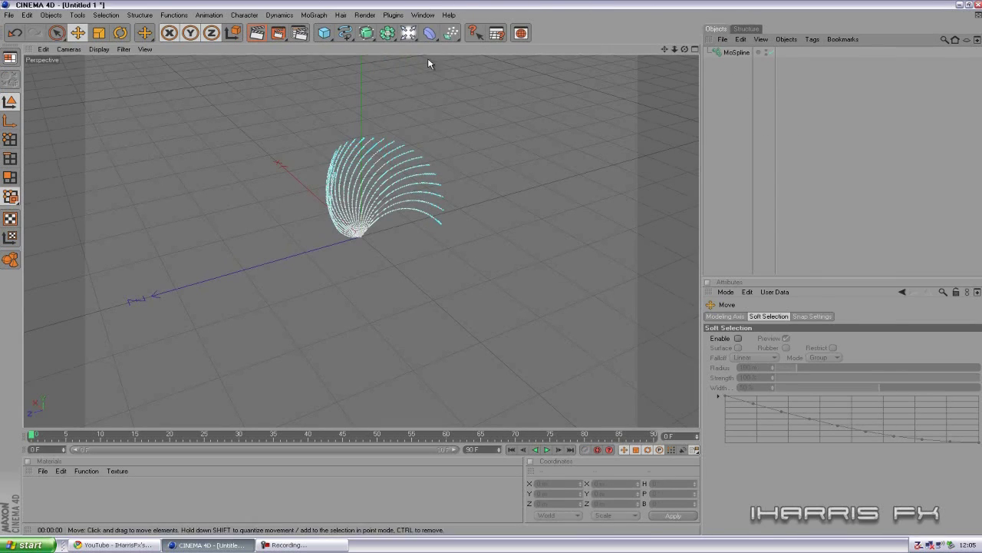
left_click(451, 33)
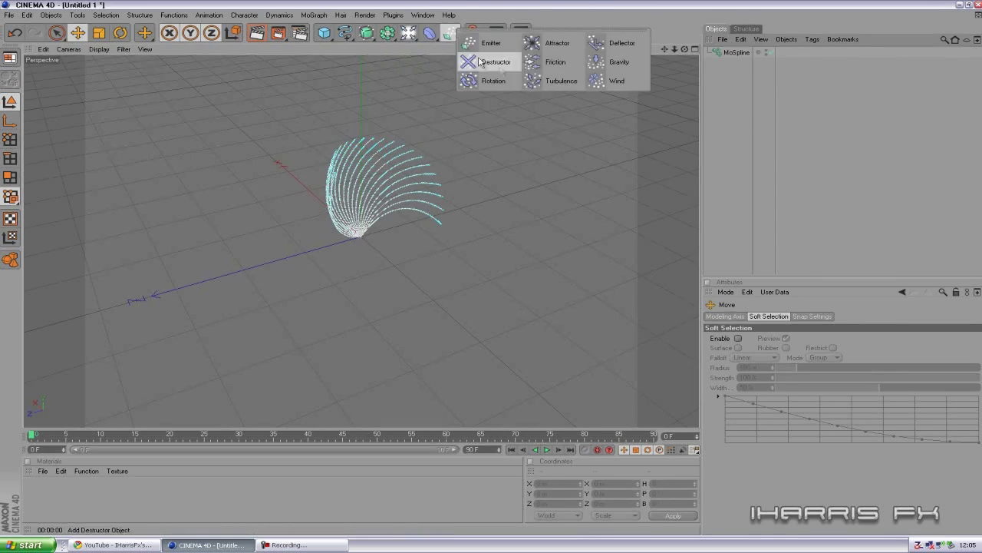
left_click(618, 82)
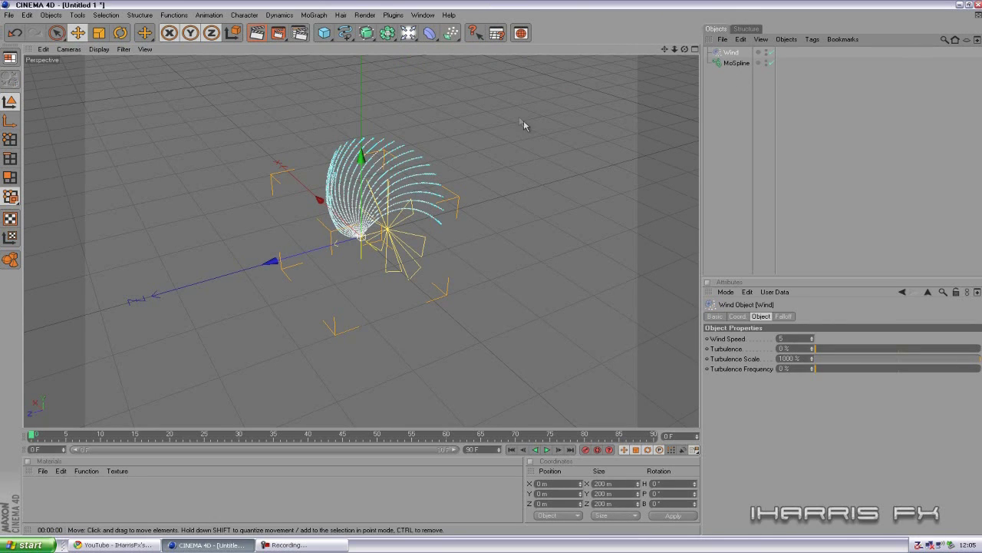
left_click_drag(685, 49, 493, 273)
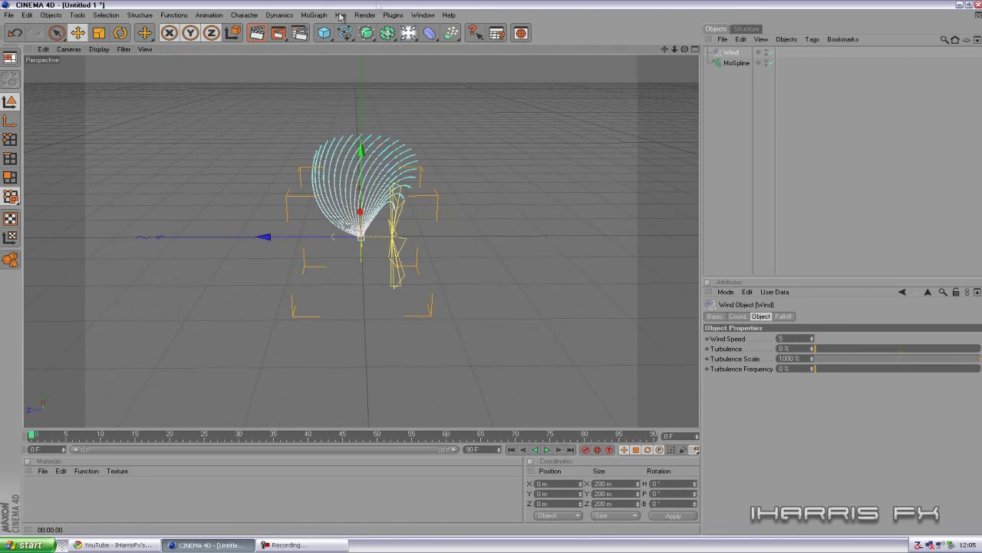
Rotate the Wind object to a pitch of about 87° and move it to about 17 m in Z under the MoSpline.
key("r")
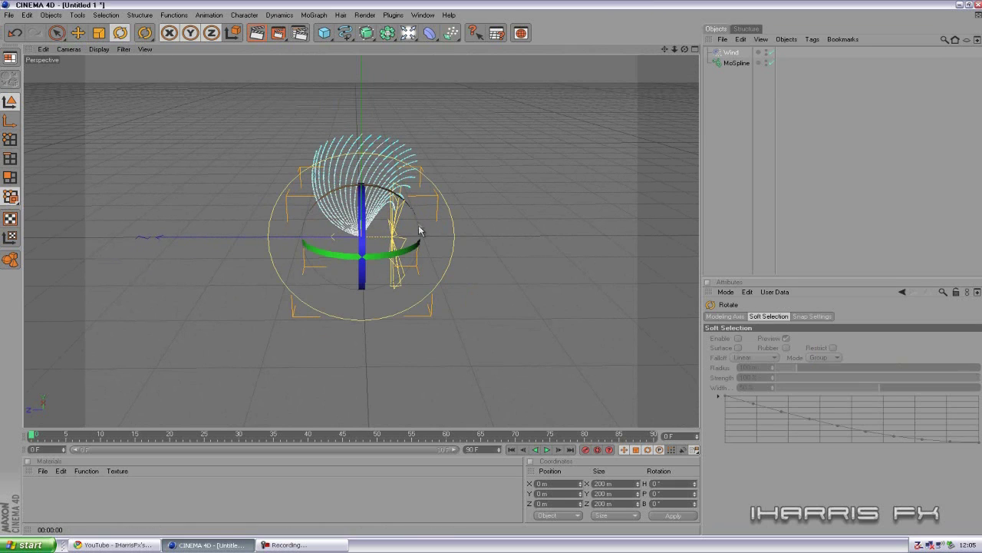
left_click_drag(402, 201, 445, 267)
left_click(78, 32)
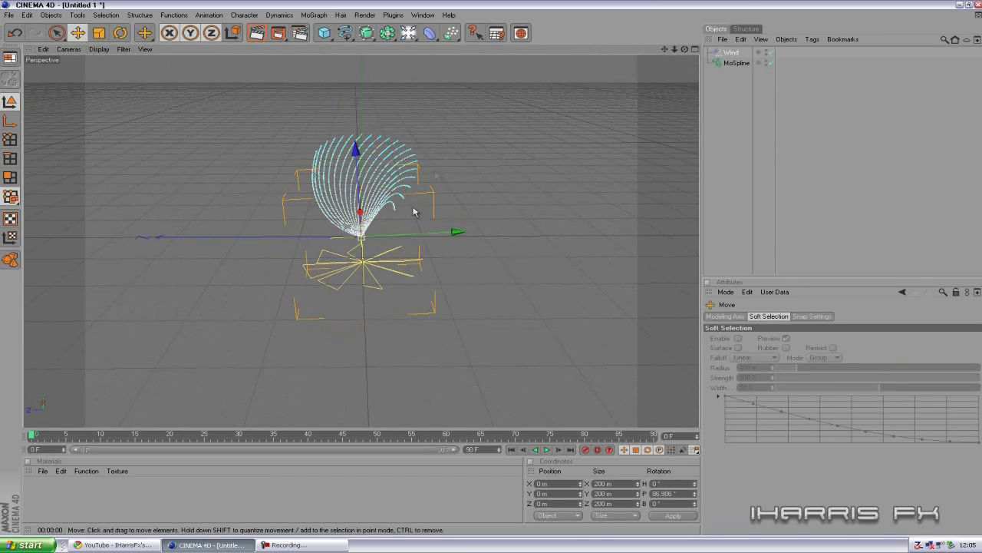
left_click_drag(454, 232, 494, 272)
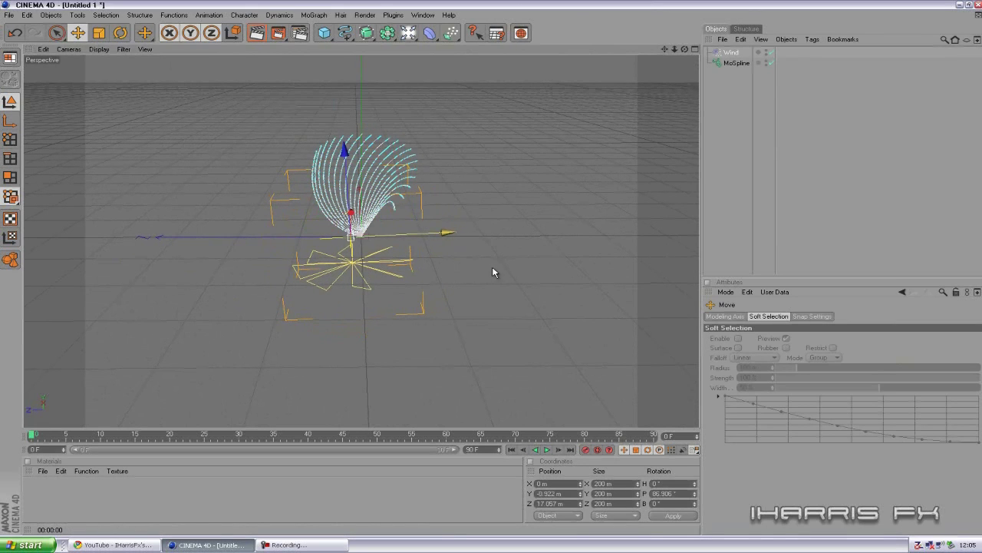
left_click(716, 101)
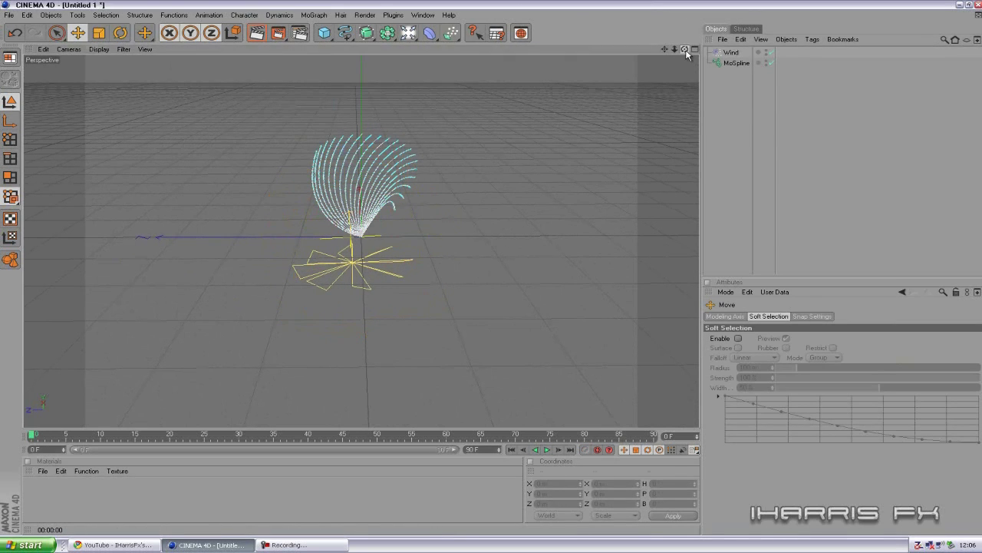
Set the Wind object's Turbulence to 50% and its Turbulence Scale to 100%.
left_click_drag(686, 50, 664, 65)
left_click(731, 52)
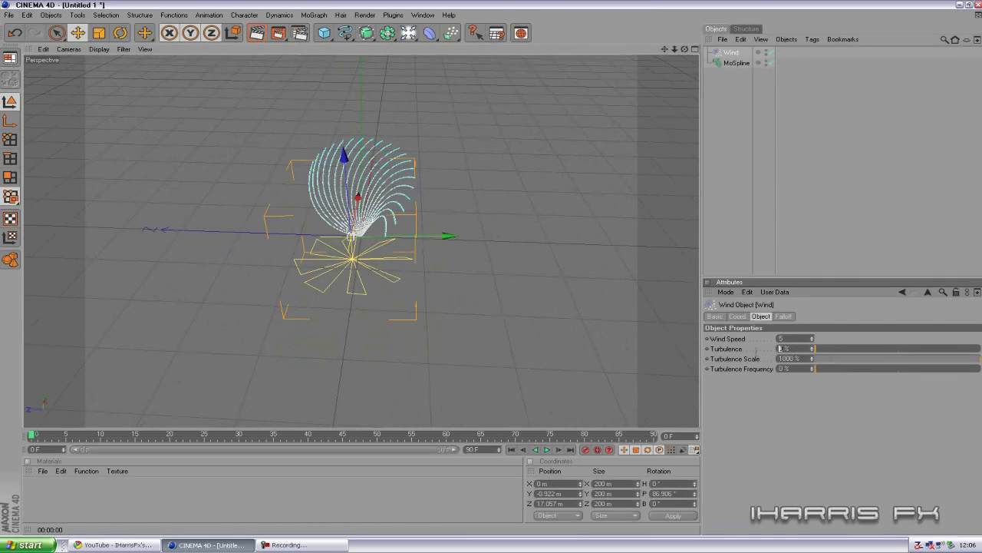
key("Return")
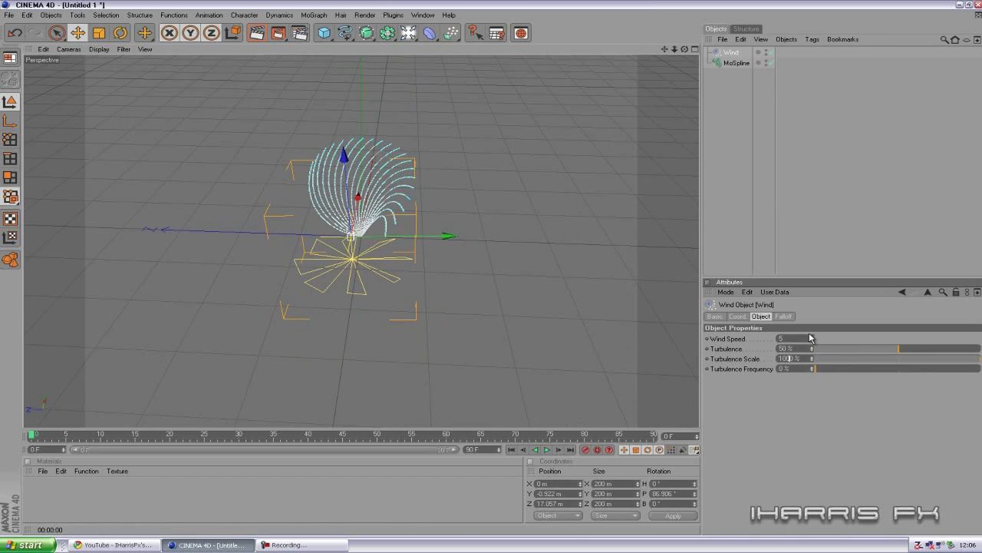
left_click(788, 416)
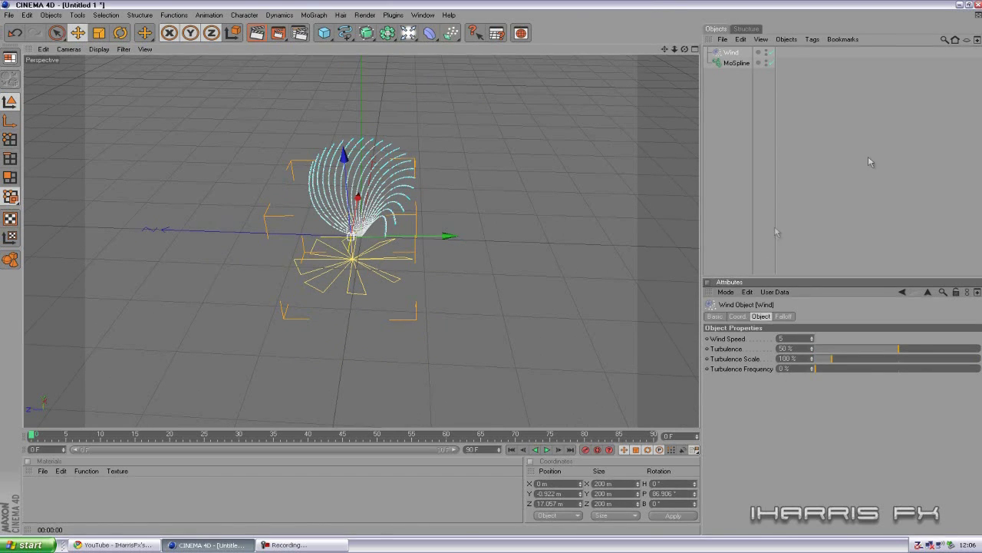
Lengthen the MoSpline's strands to 261 m and scrub through the animation to preview how the wind moves them.
left_click(736, 63)
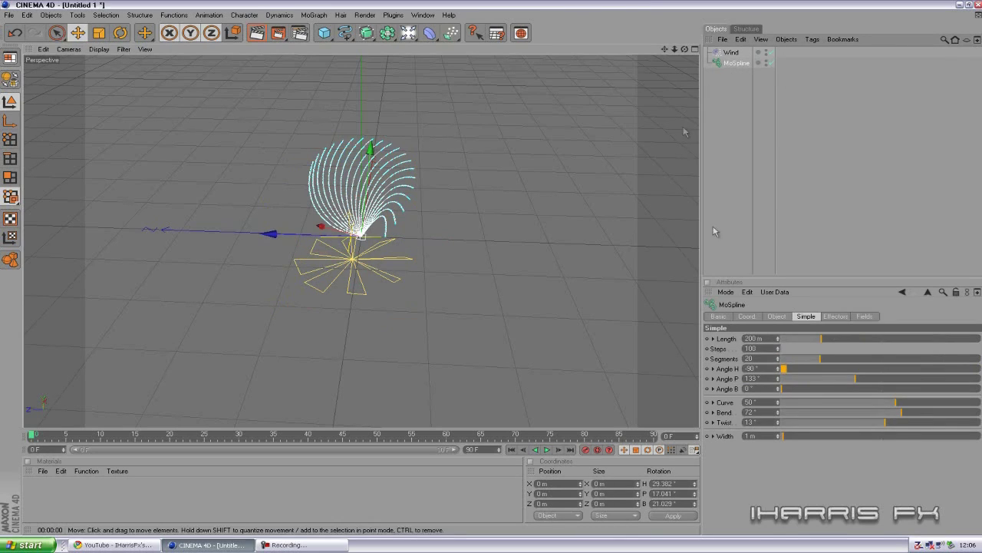
left_click_drag(778, 341, 777, 338)
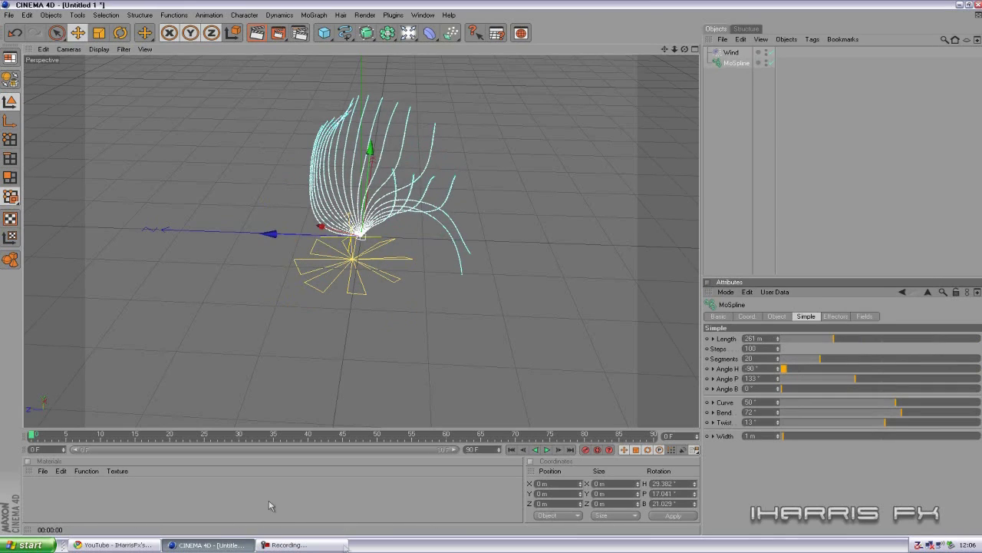
left_click_drag(32, 437, 609, 449)
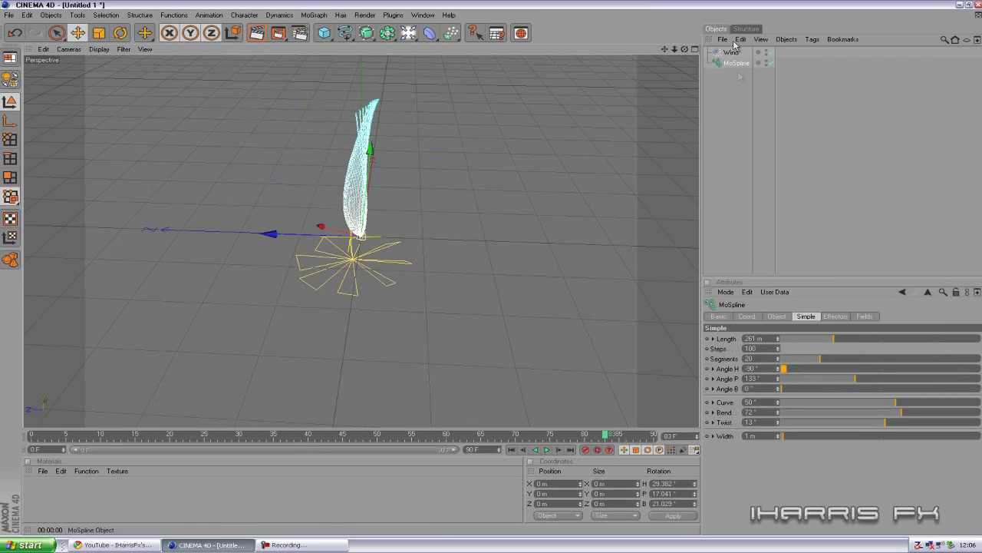
left_click_drag(684, 49, 496, 272)
left_click_drag(57, 439, 9, 441)
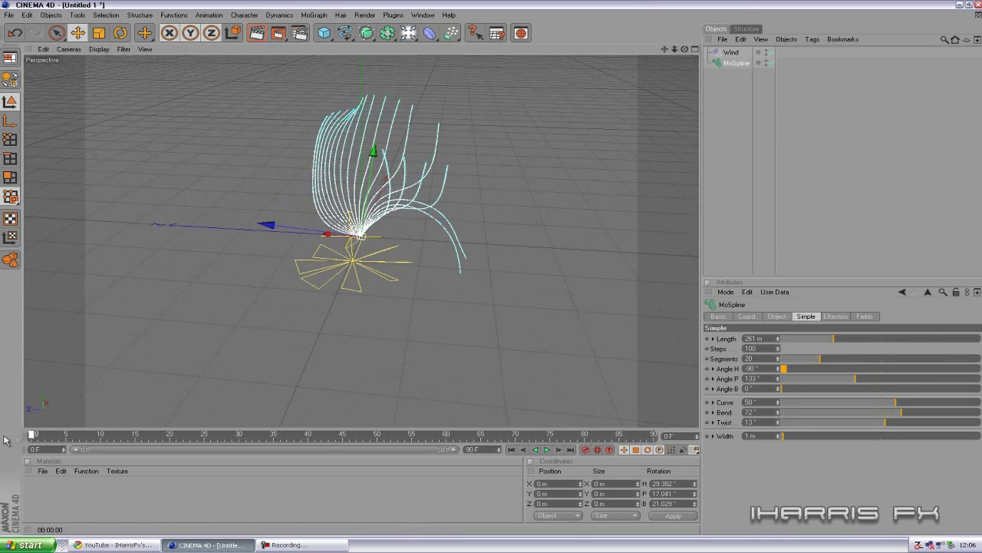
left_click(725, 105)
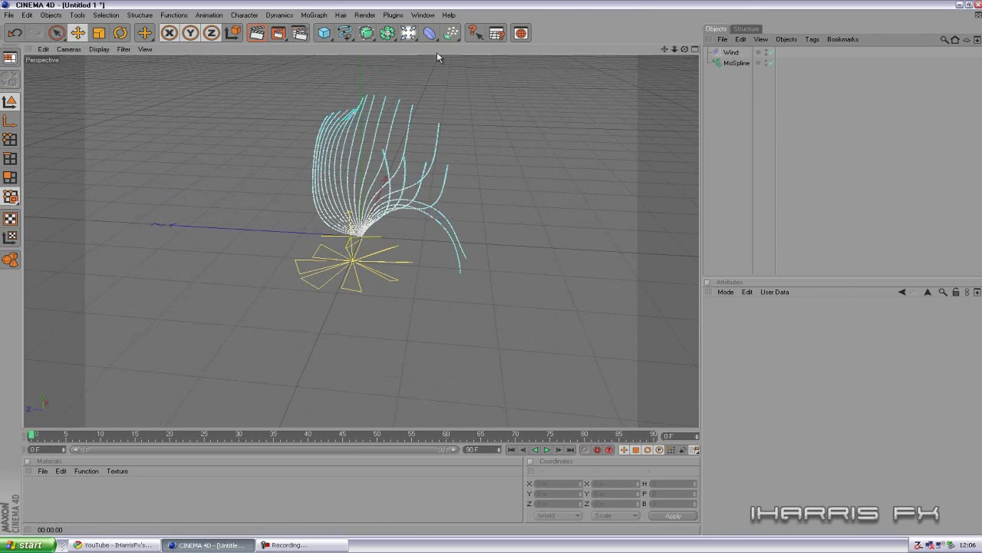
Add a Sweep NURBS and a Circle spline, and nest the Circle and the MoSpline inside the Sweep NURBS, leaving Wind outside.
left_click_drag(367, 33, 434, 81)
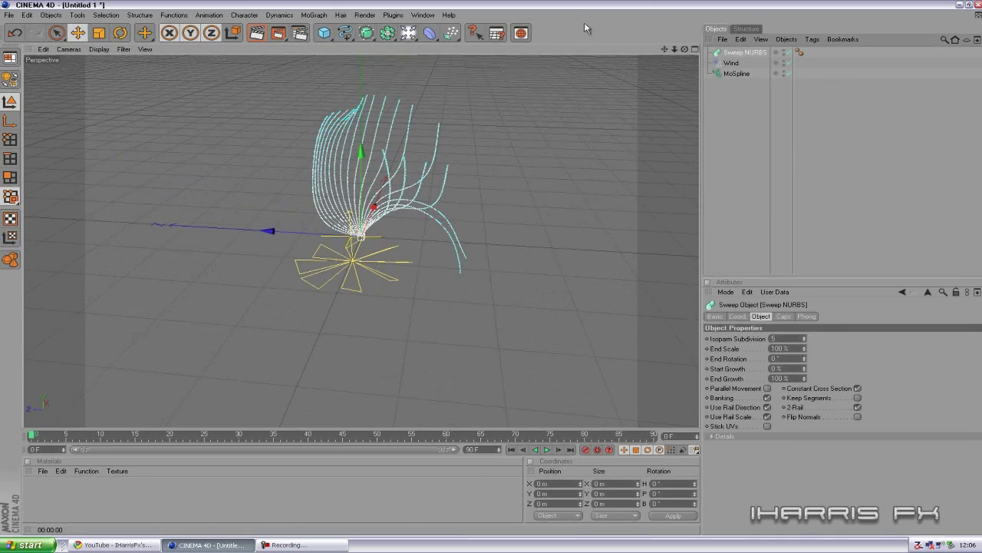
left_click_drag(325, 33, 382, 82)
left_click_drag(730, 76, 742, 69)
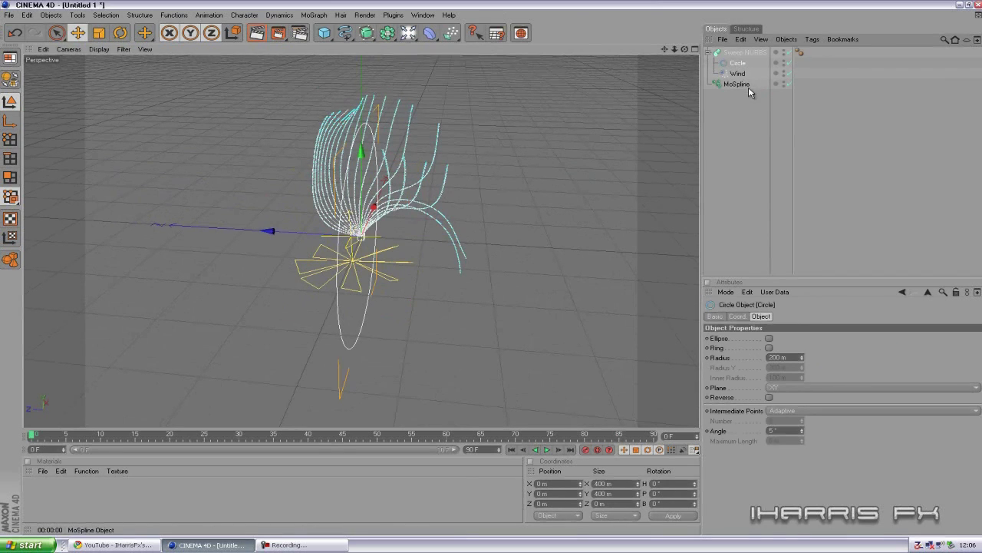
left_click(738, 87)
left_click_drag(742, 71, 741, 73)
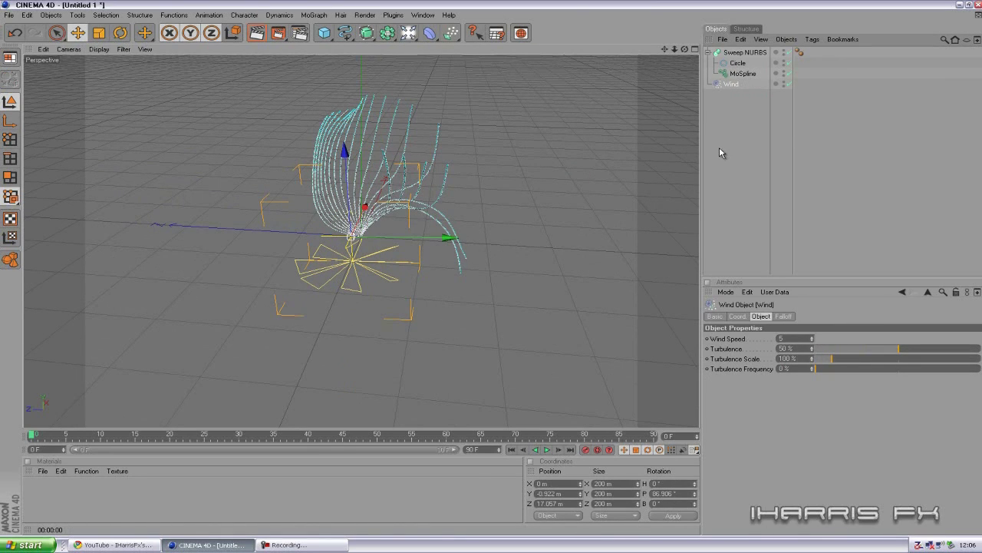
Review the objects nested in the Sweep NURBS and render the perspective view to check the swept strands.
left_click(708, 52)
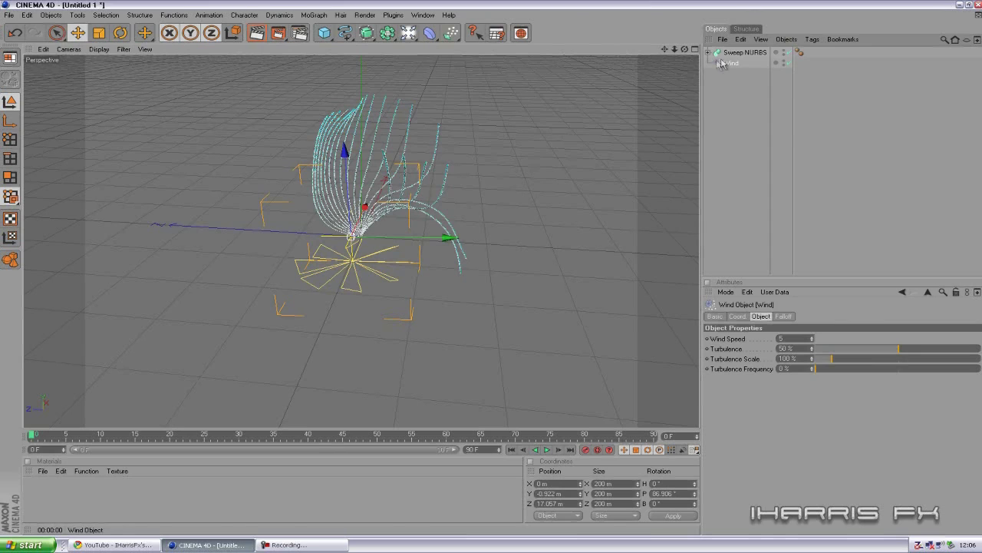
left_click(708, 52)
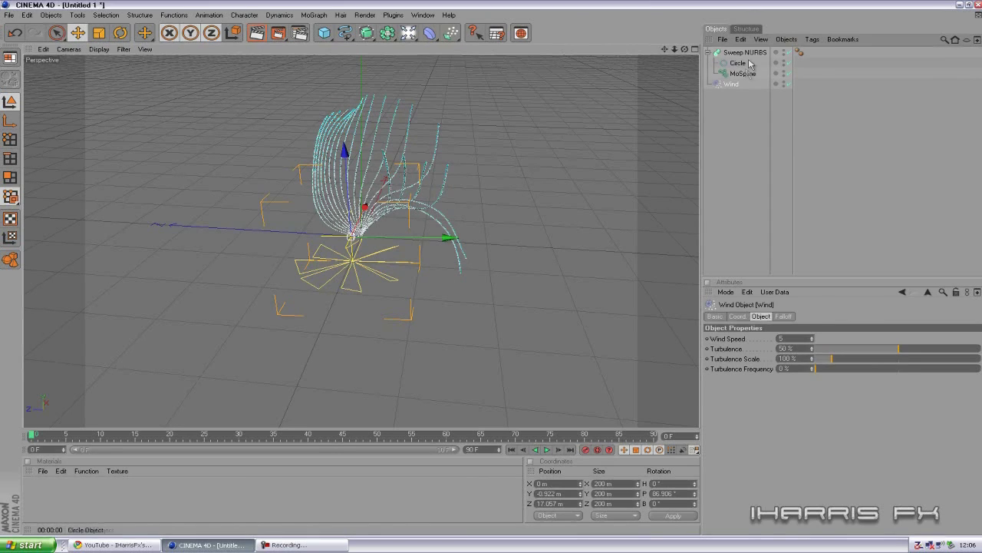
left_click(751, 52)
left_click(743, 63)
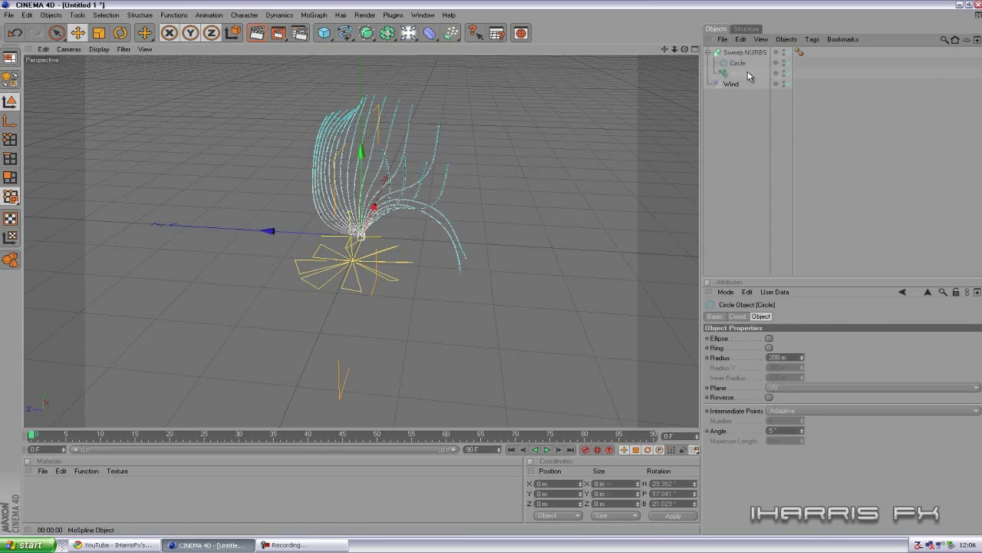
left_click(751, 117)
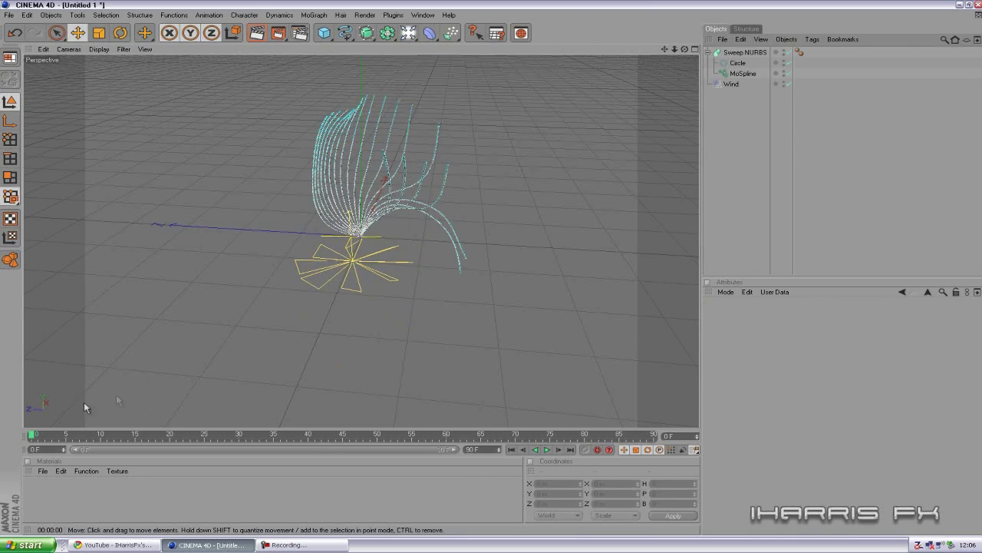
left_click(258, 35)
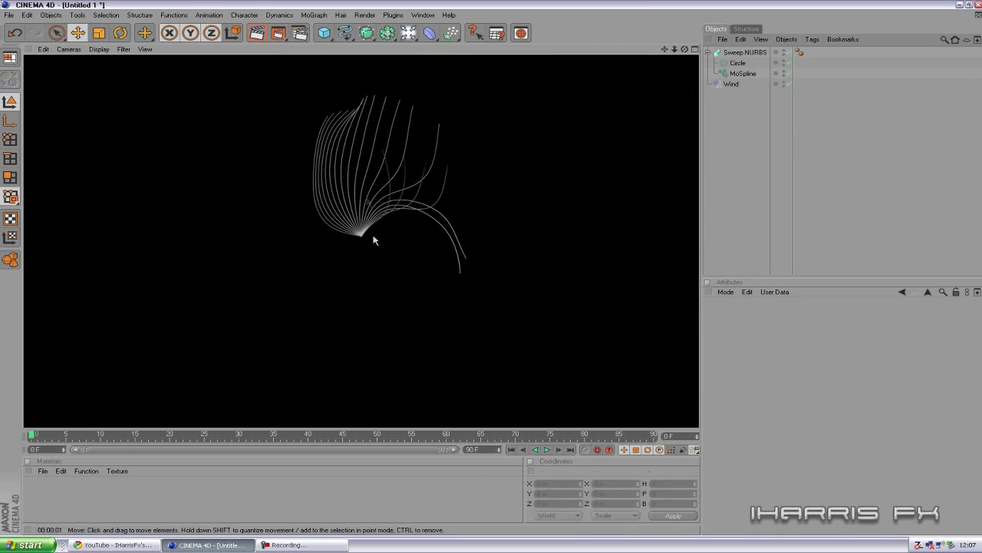
left_click(177, 485)
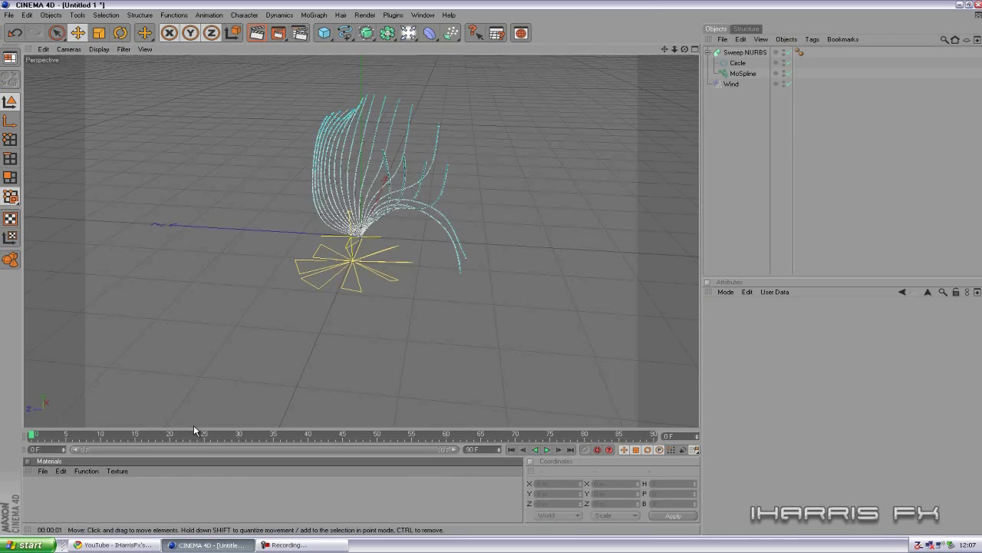
Create a new material and load a Gradient shader as its Color texture.
double_click(127, 493)
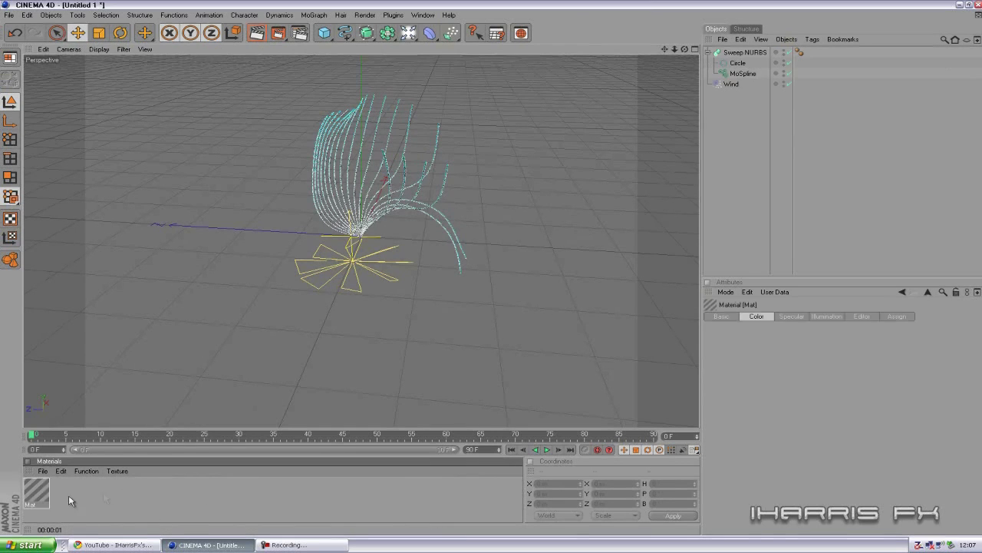
double_click(36, 489)
left_click(301, 152)
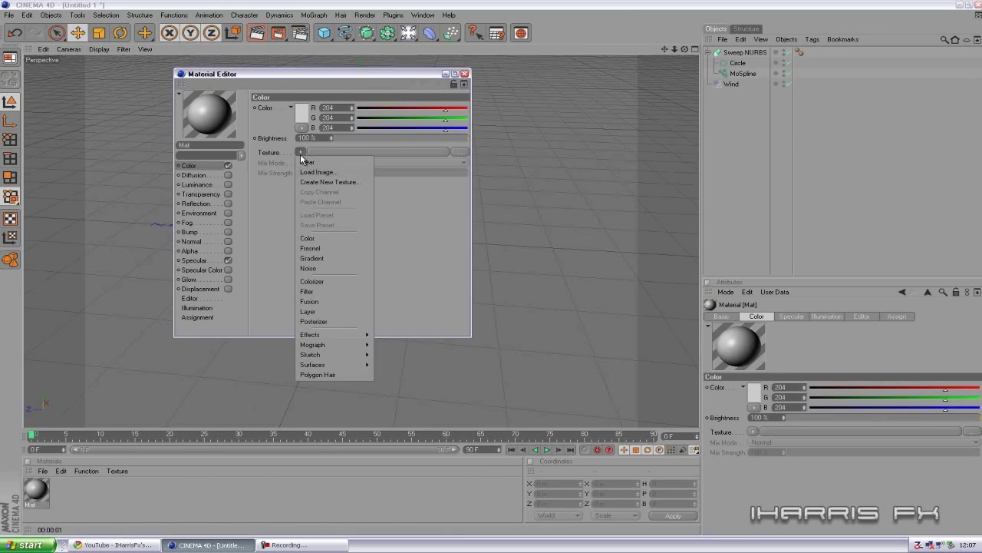
left_click(310, 260)
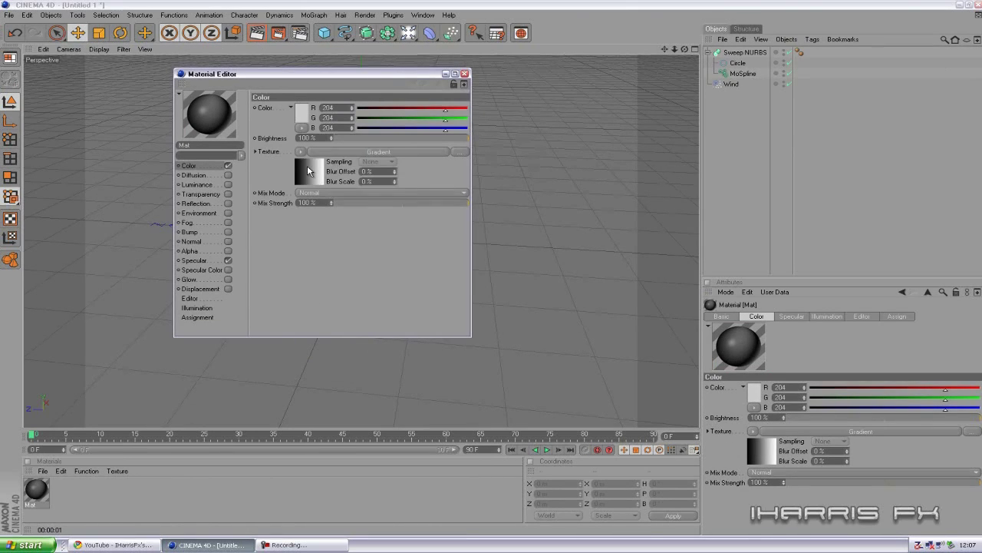
Recolour the gradient's black knot to a teal blue with hue 192° and close the material's settings.
left_click(310, 171)
double_click(296, 176)
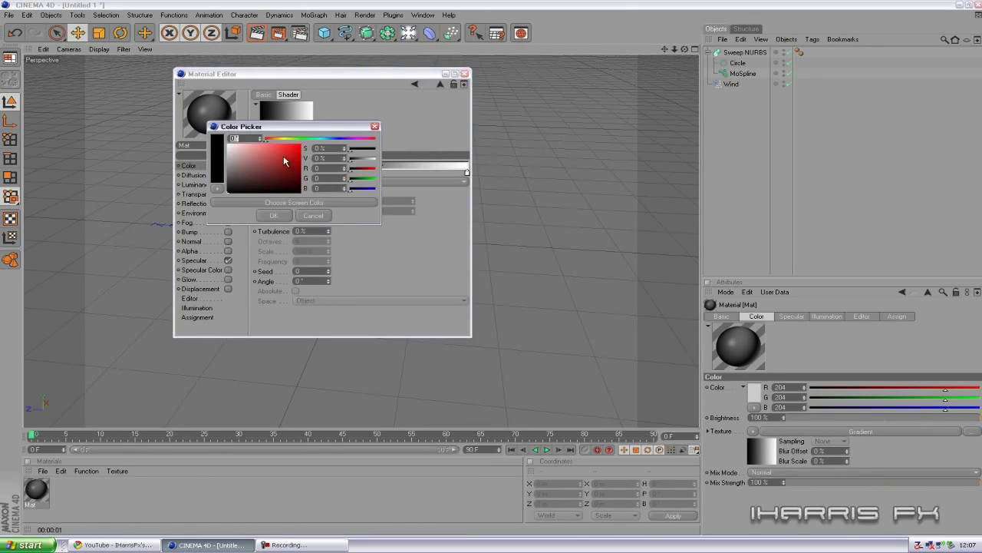
left_click(323, 140)
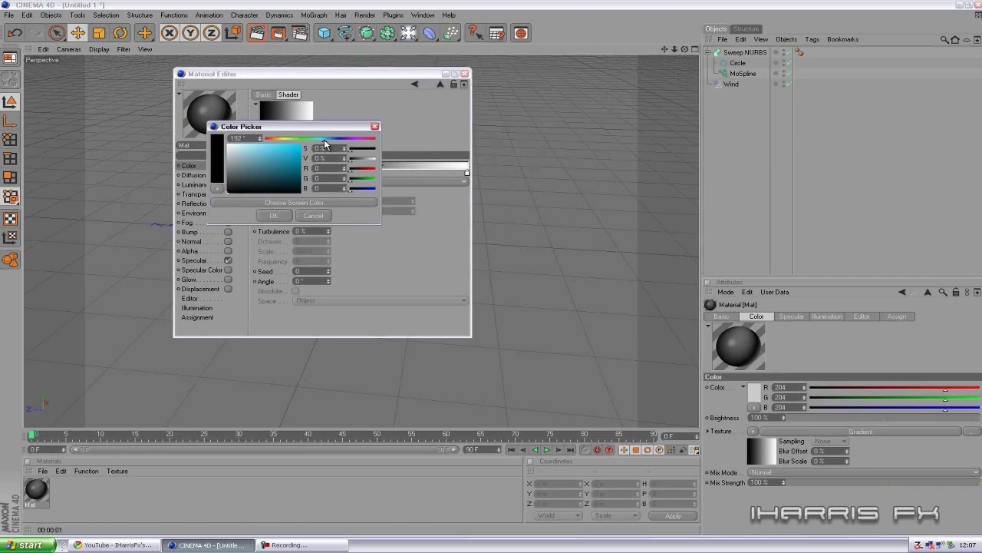
left_click(300, 153)
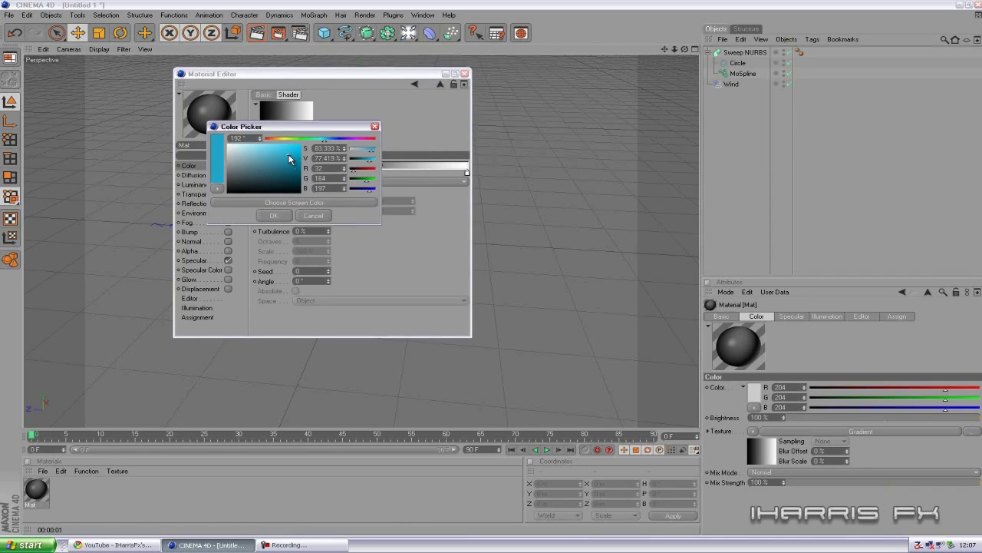
mouse_move(290, 159)
left_mouse_down()
mouse_move(299, 177)
mouse_move(294, 170)
left_mouse_up()
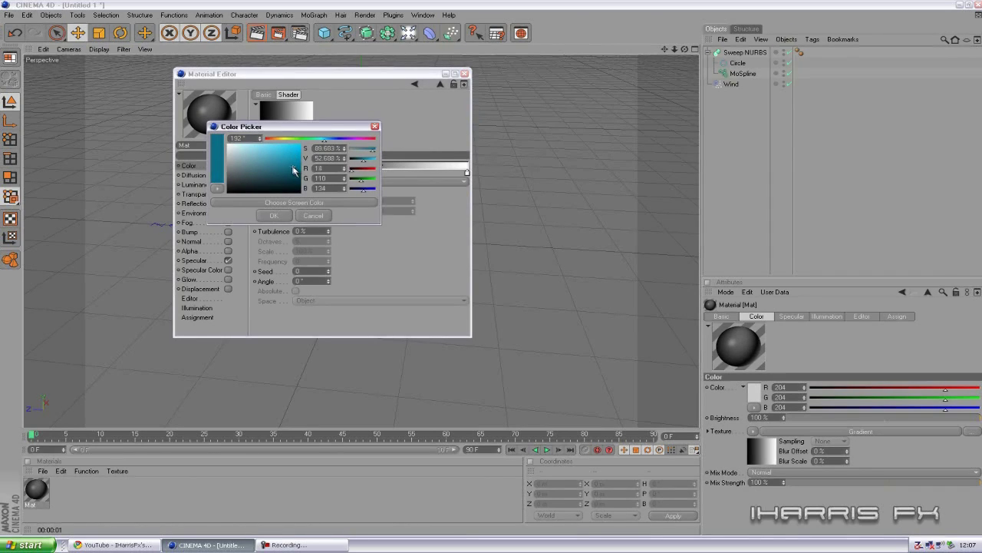
left_click(273, 215)
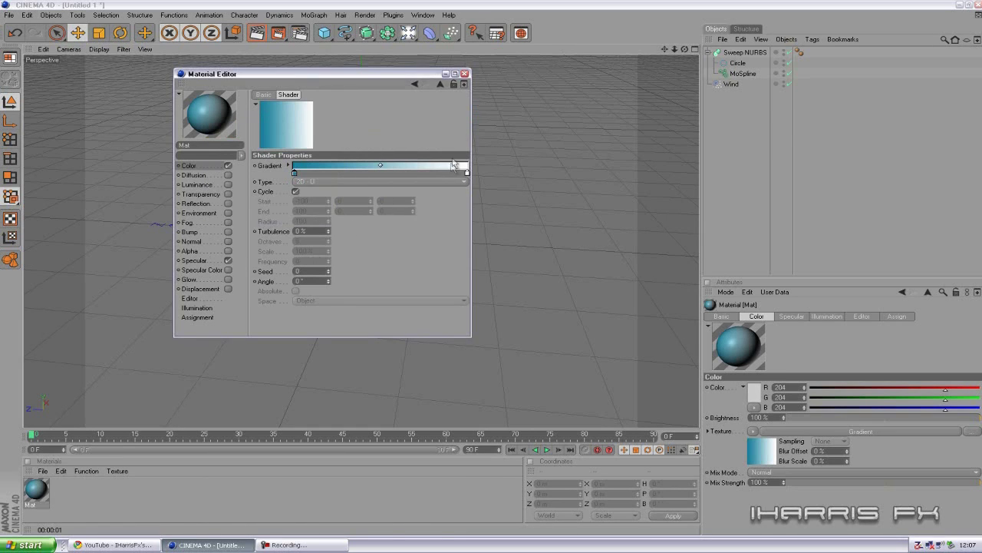
left_click(464, 75)
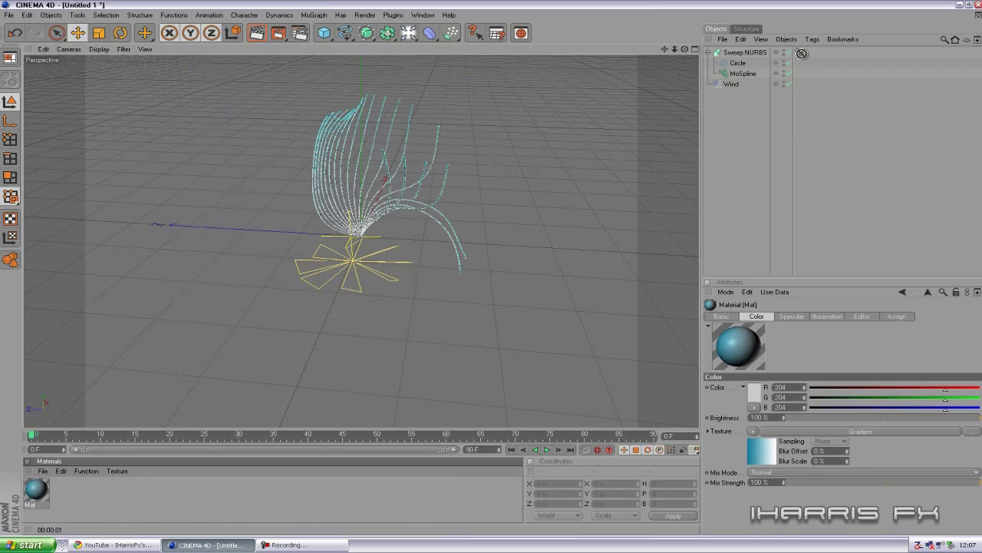
Apply the blue gradient material to the Sweep NURBS and render the view to check the strands' colour.
left_click_drag(780, 54, 780, 54)
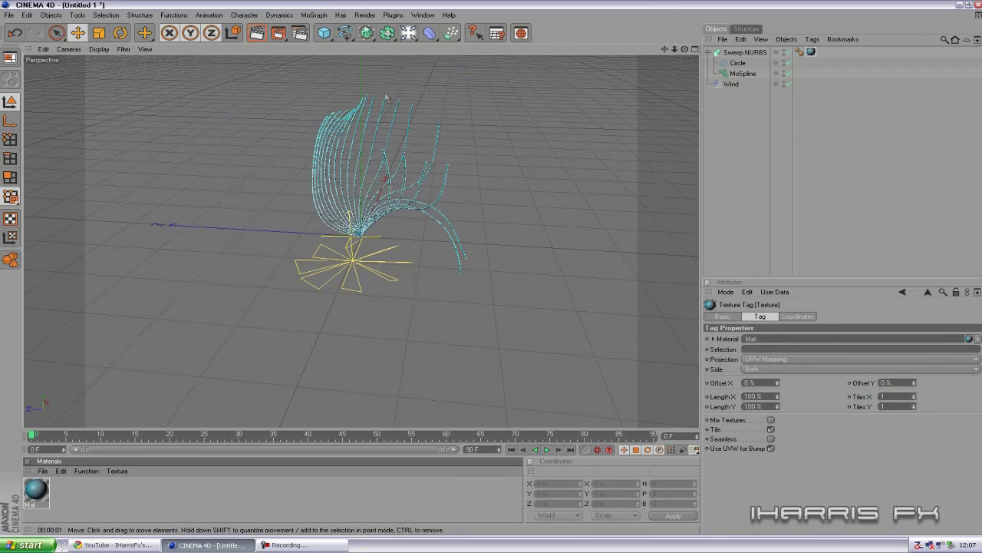
left_click(257, 33)
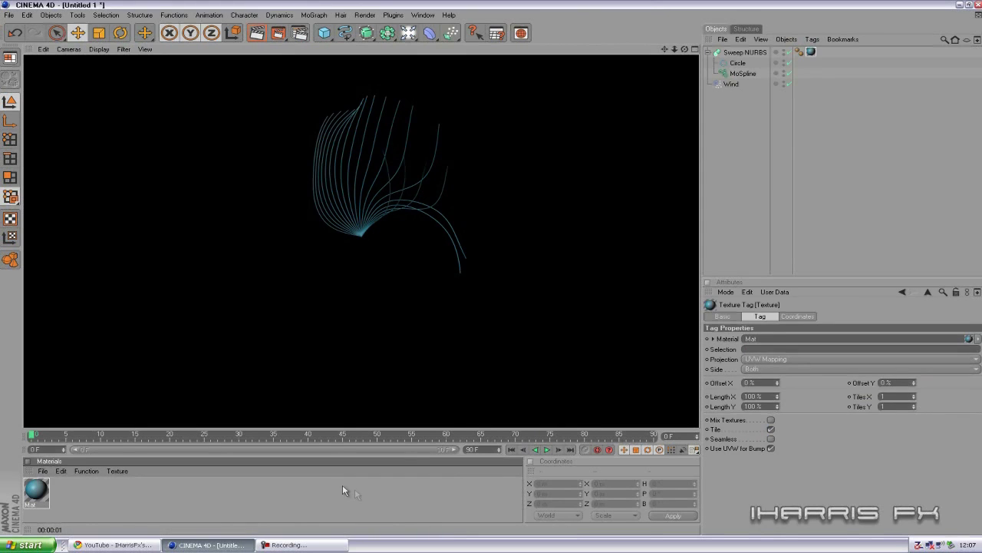
left_click(321, 492)
Set both the Start and End caps of the Sweep NURBS to Fillet Cap.
left_click(746, 55)
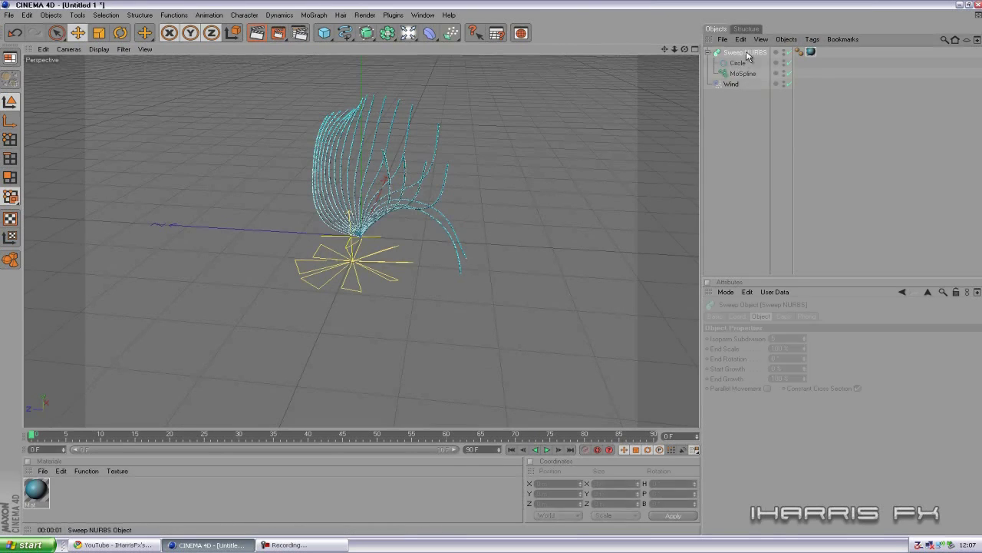
left_click(783, 316)
left_click(790, 338)
left_click(778, 379)
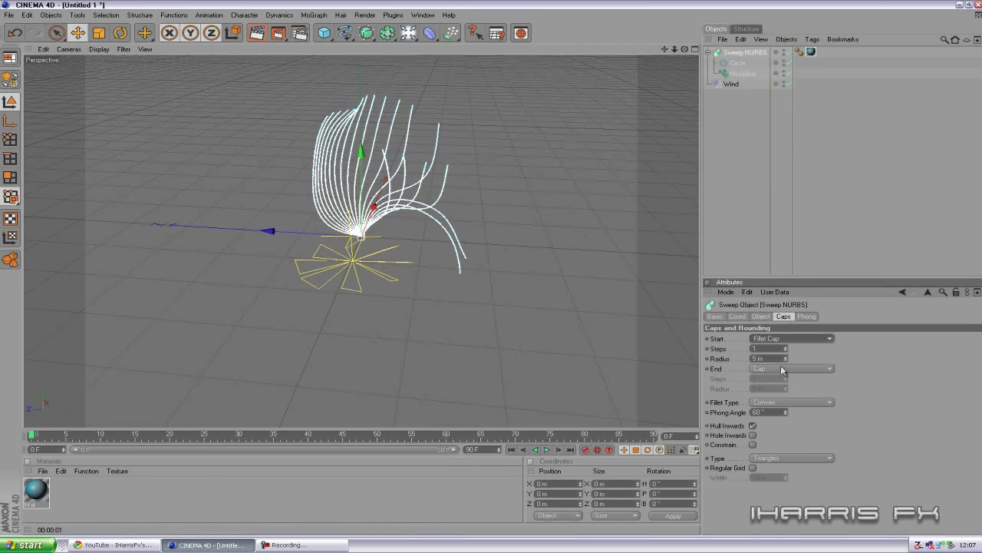
left_click(790, 369)
left_click(773, 407)
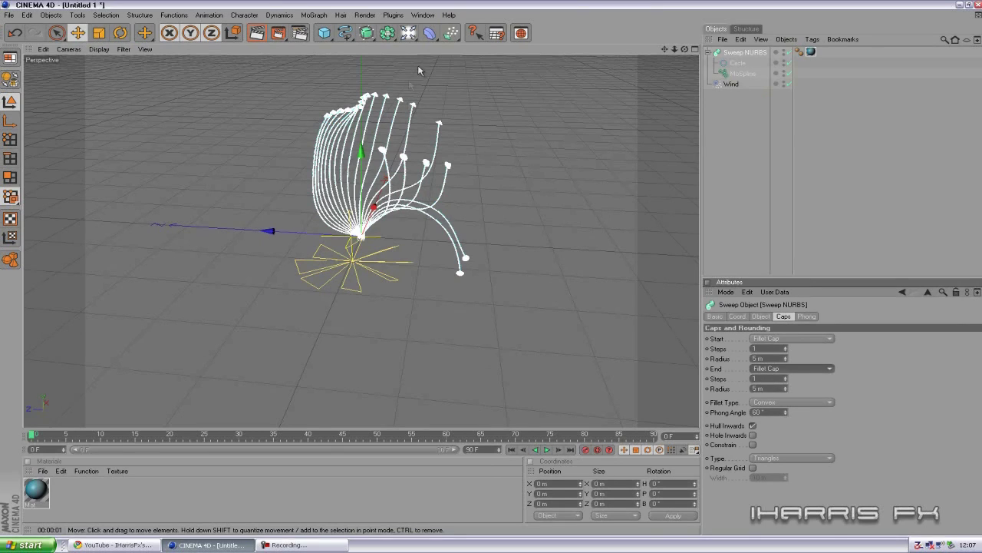
Render the view to check the fillet caps on the strand tips, and return to the Sweep NURBS.
left_click(257, 34)
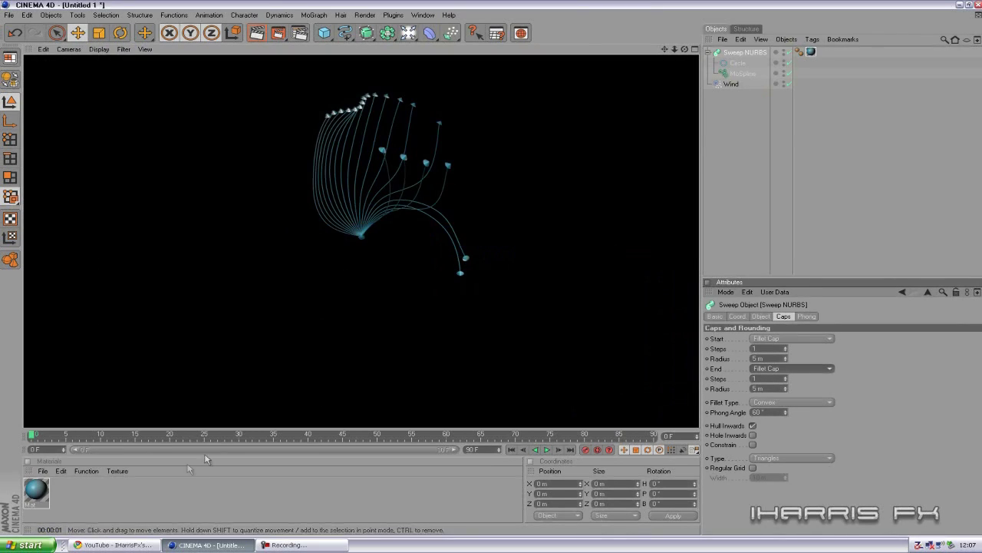
left_click(173, 500)
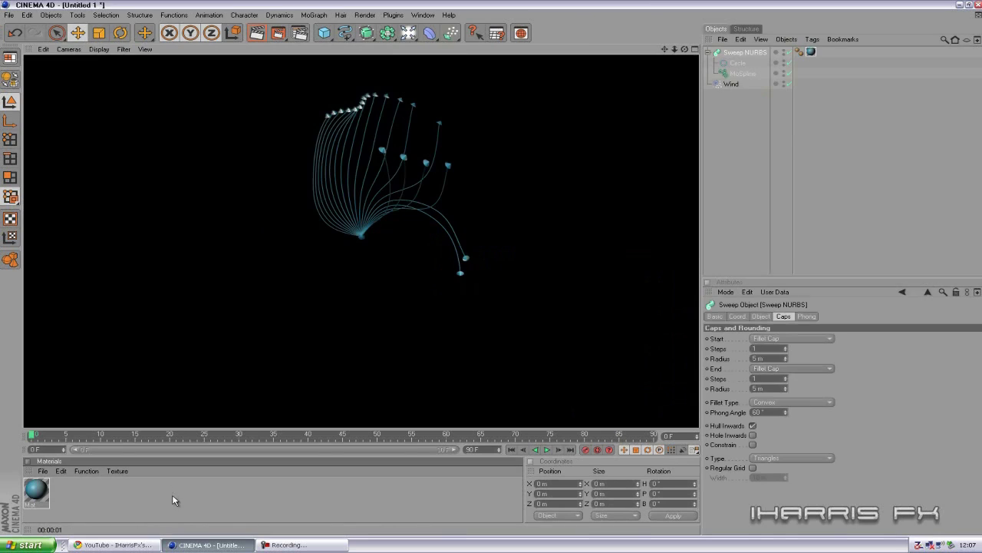
left_click(741, 53)
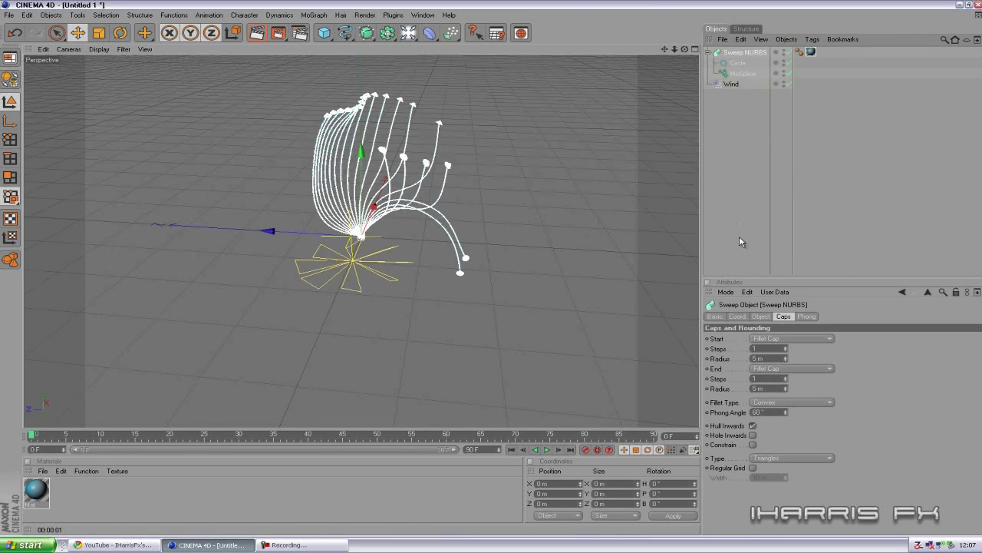
Set the Sweep NURBS End cap to None, and switch its Start cap to None and back to Fillet Cap.
left_click(775, 368)
left_click(767, 375)
left_click(775, 338)
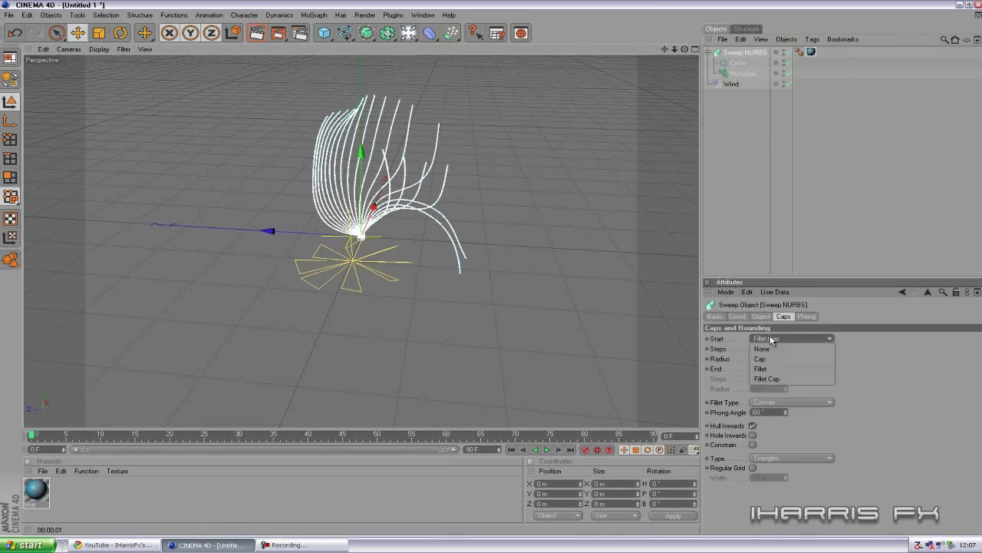
left_click(764, 350)
left_click(783, 339)
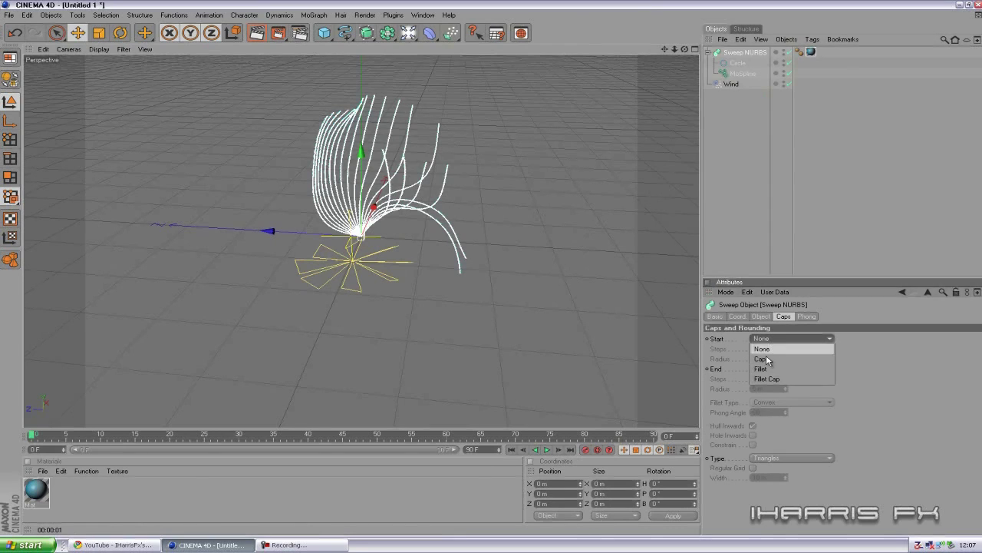
left_click(768, 384)
left_click(709, 208)
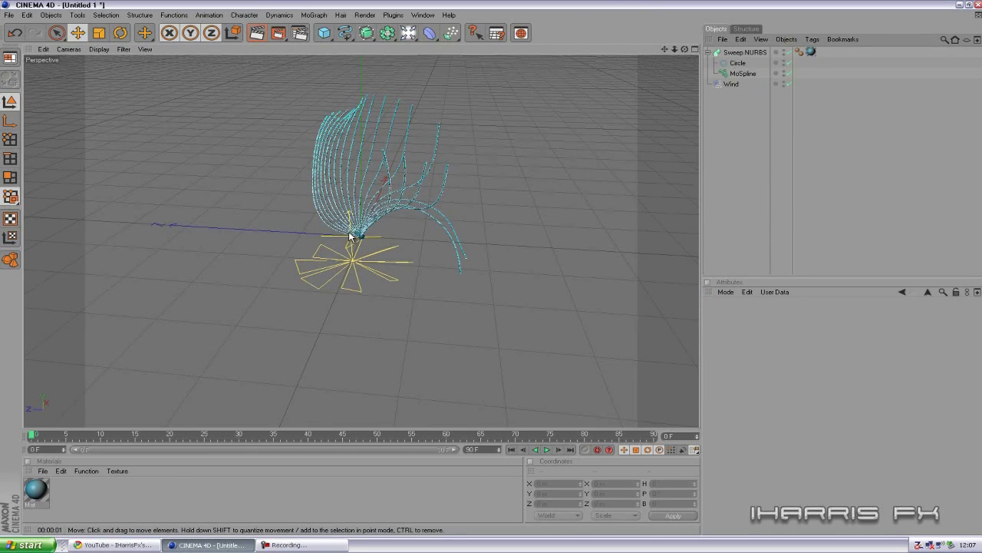
left_click(743, 52)
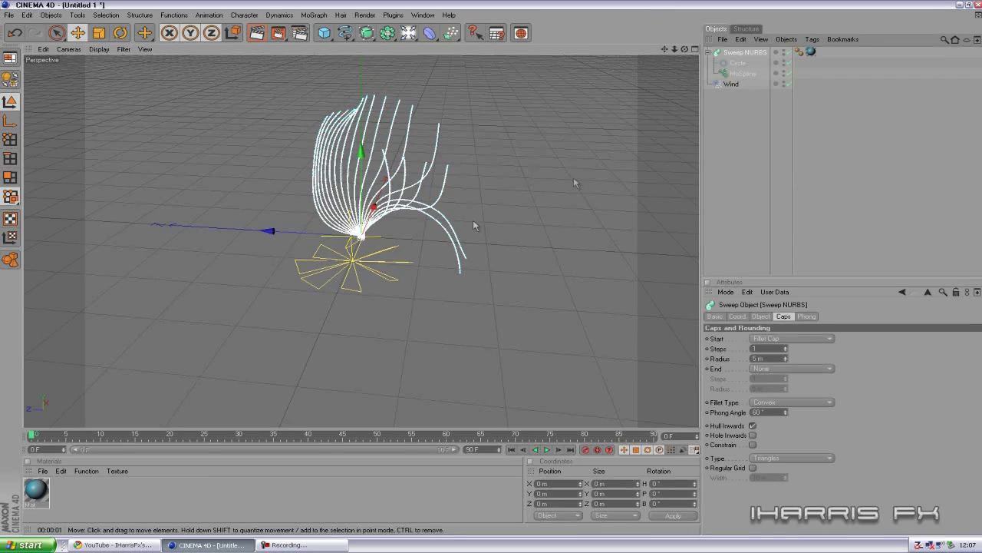
Clear the scene by deleting the Sweep NURBS, Circle, MoSpline, Wind and the blue material.
left_click(787, 135)
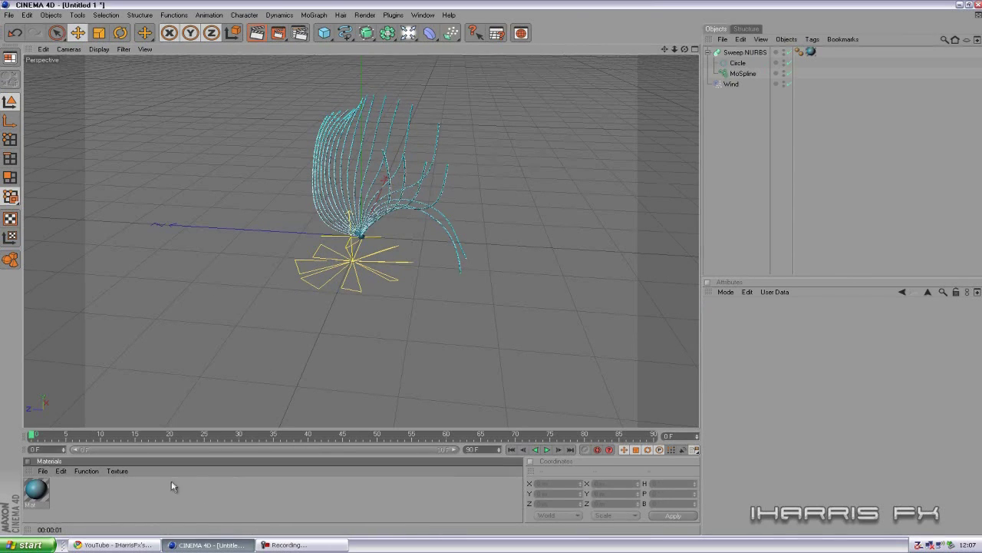
left_click_drag(750, 119, 717, 48)
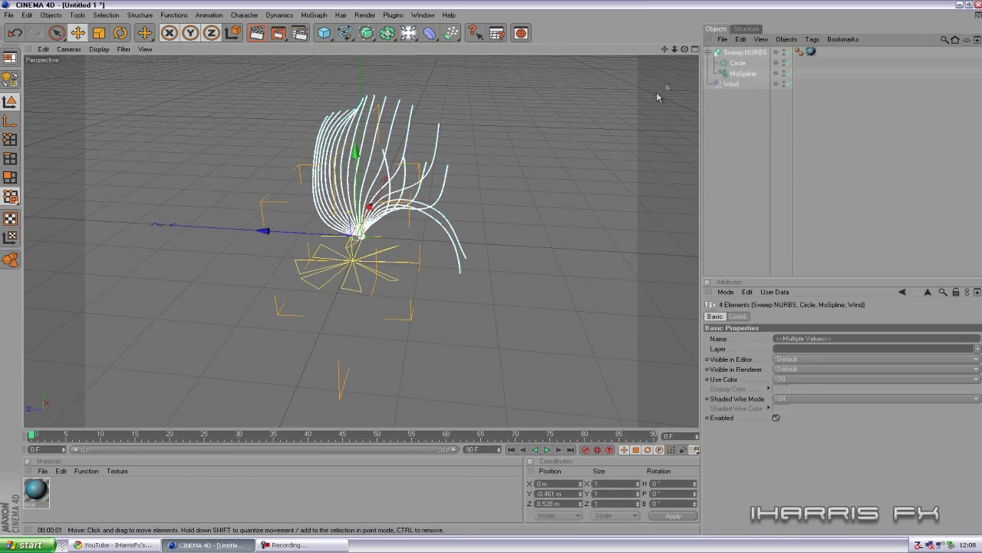
key("Delete")
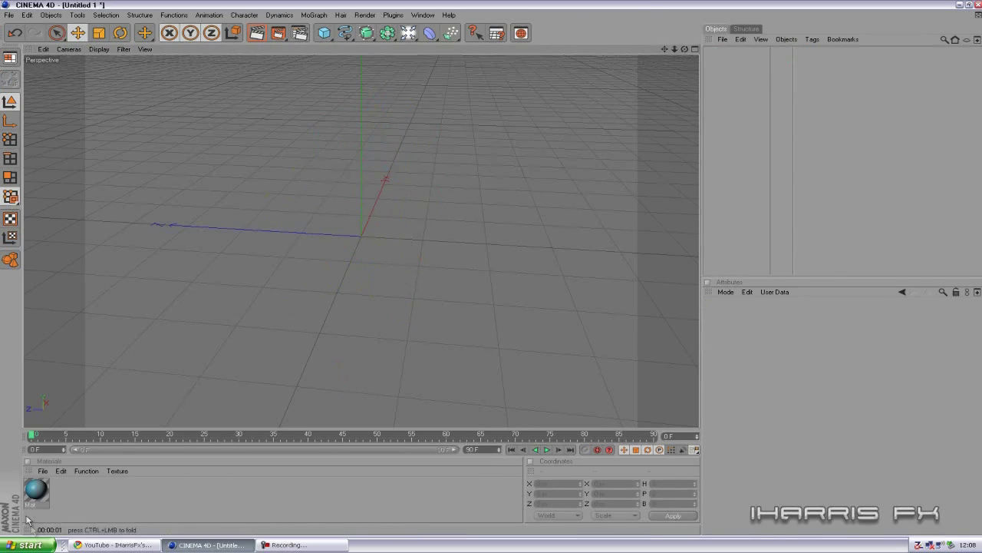
Activate the Freehand spline tool and turn off Multi-Draw Splines in the Document preferences.
left_click_drag(345, 33, 378, 44)
left_click(27, 15)
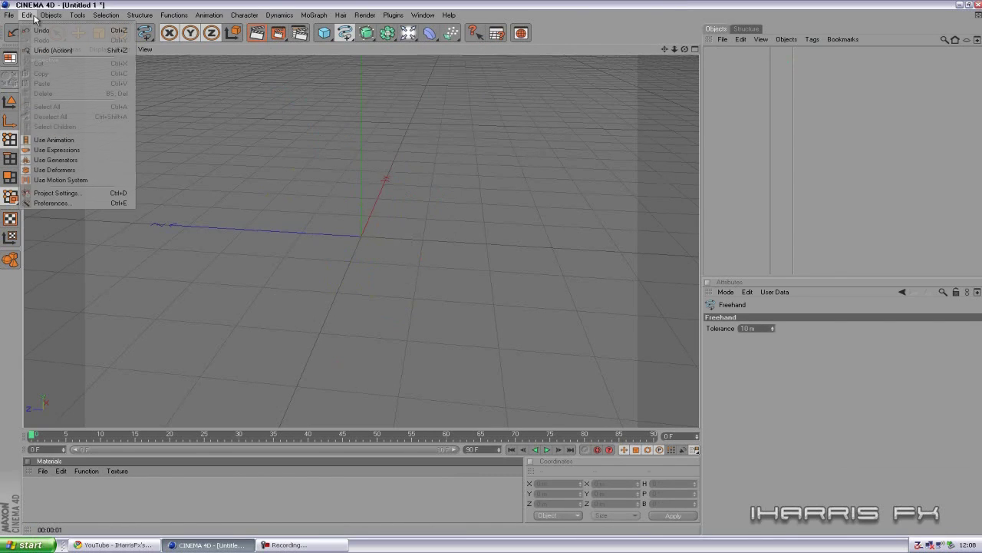
left_click(83, 203)
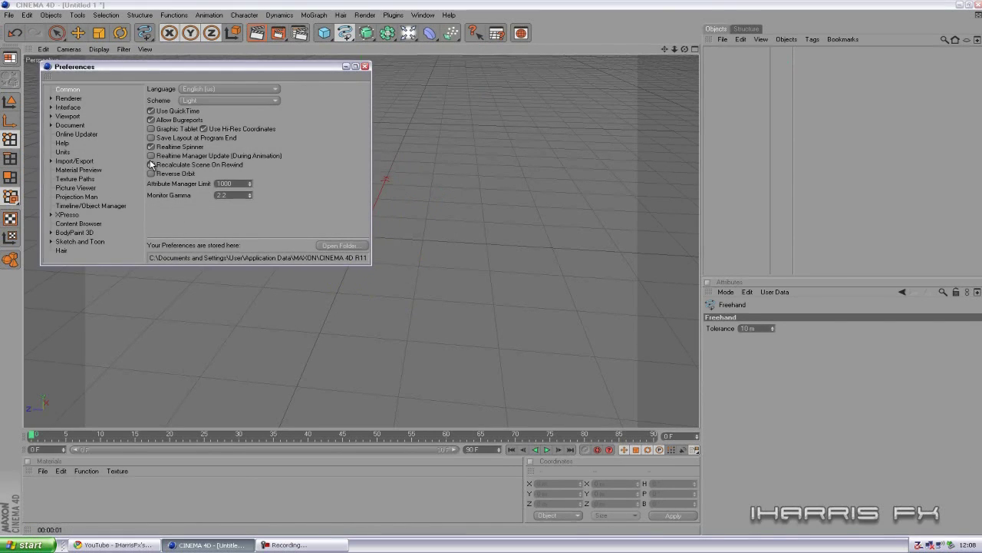
left_click(76, 125)
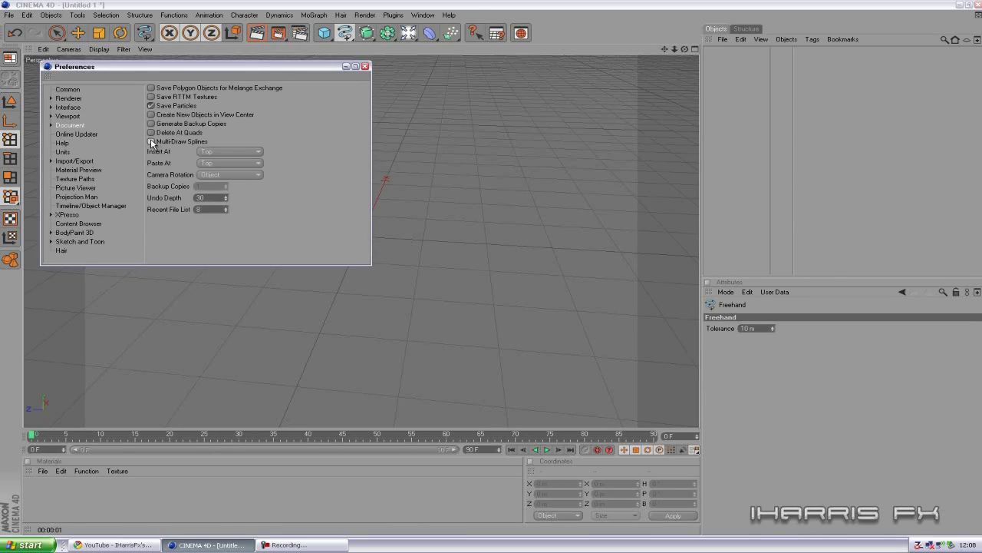
left_click(151, 142)
left_click(364, 66)
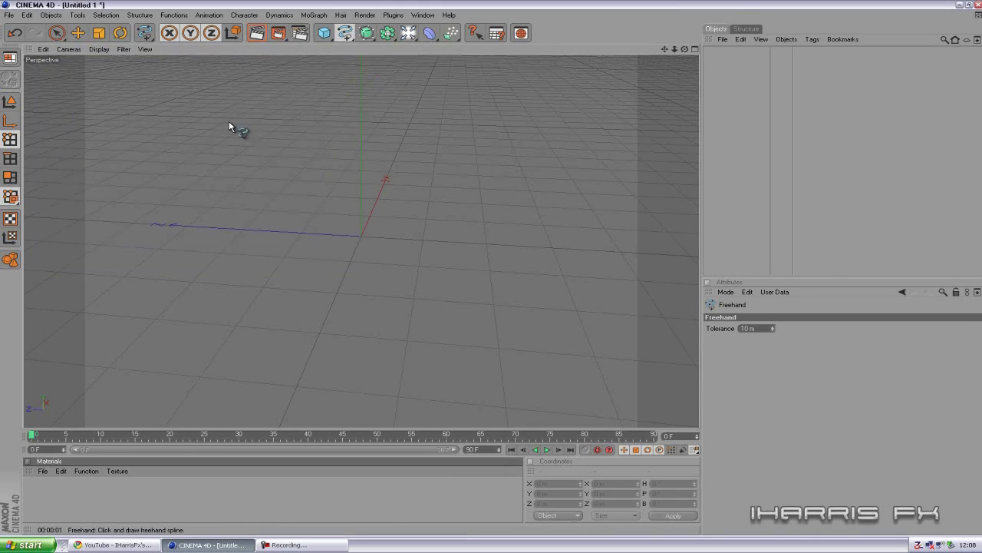
Draw two freehand loops as eyes and a curved mouth as separate splines, and delete all three.
mouse_move(220, 112)
left_mouse_down()
mouse_move(181, 150)
mouse_move(236, 105)
left_mouse_up()
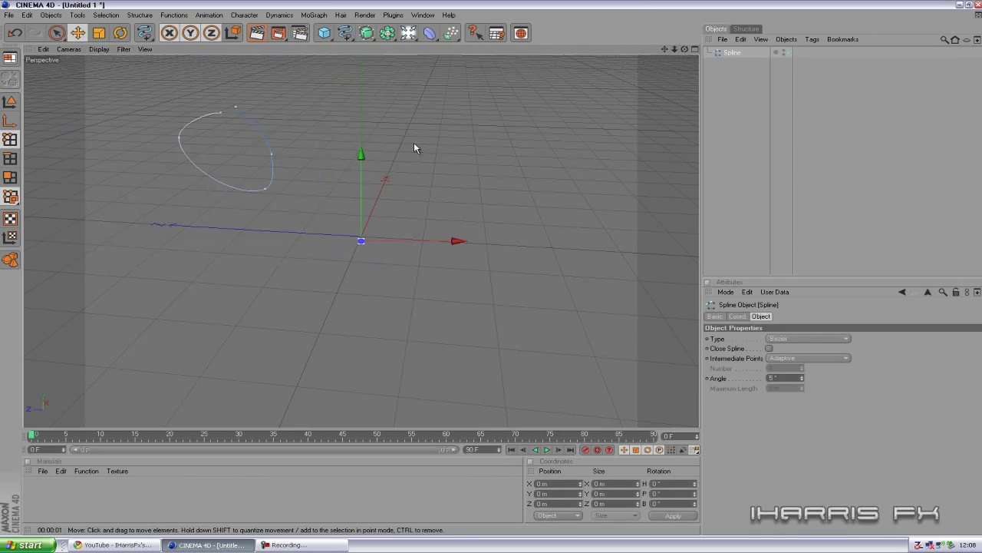
left_click_drag(345, 33, 376, 44)
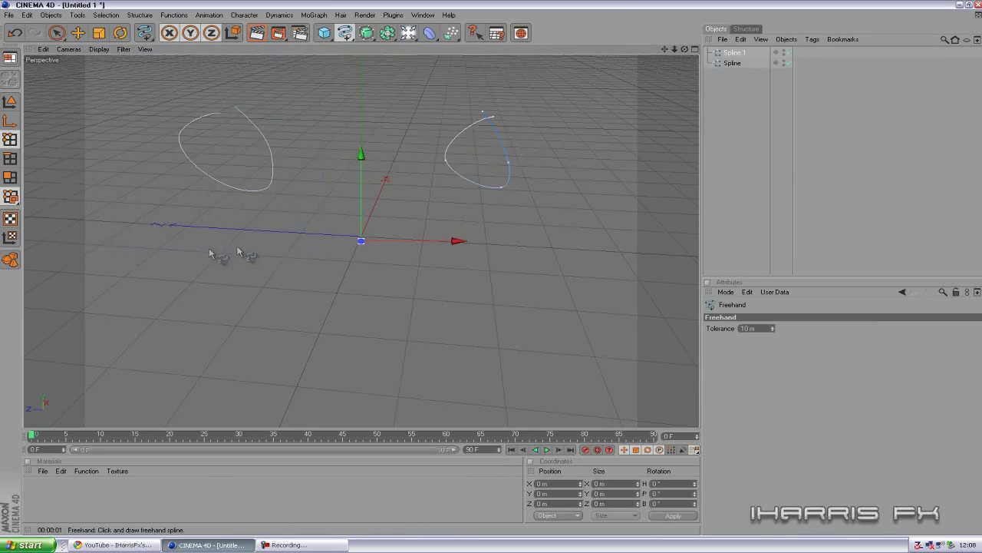
left_click_drag(176, 256, 435, 295)
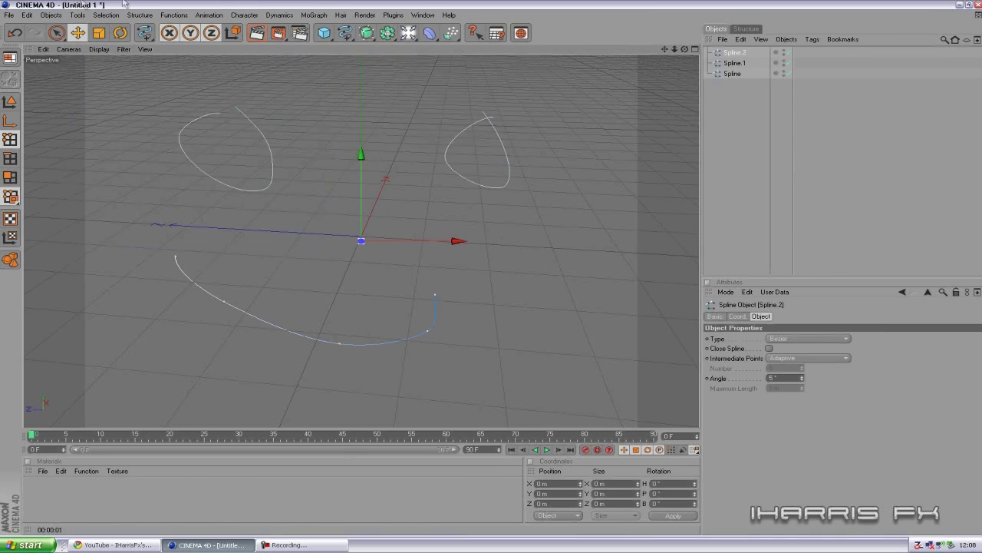
left_click_drag(755, 103, 723, 47)
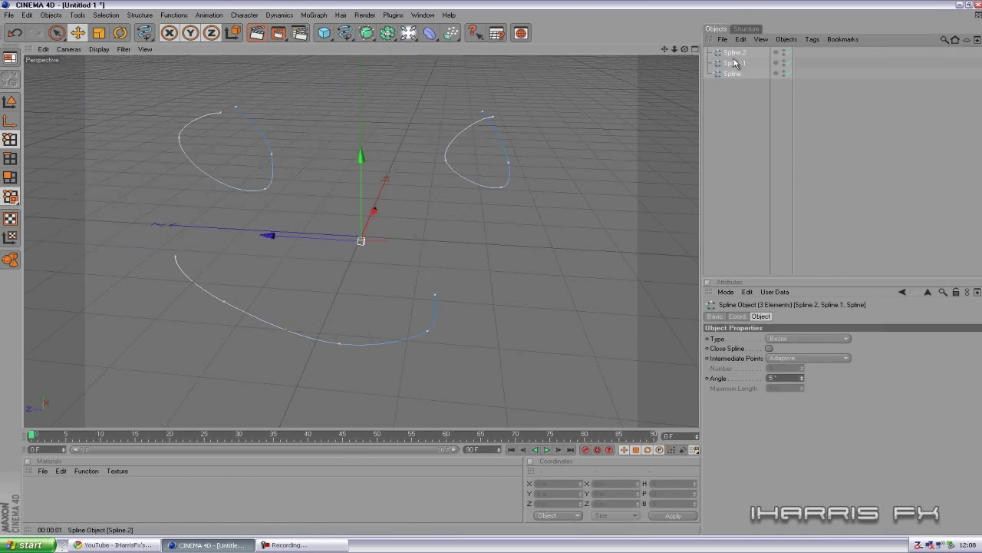
key("Delete")
Turn on Multi-Draw Splines in the Document preferences and close the Preferences window.
left_click(9, 15)
left_click(111, 206)
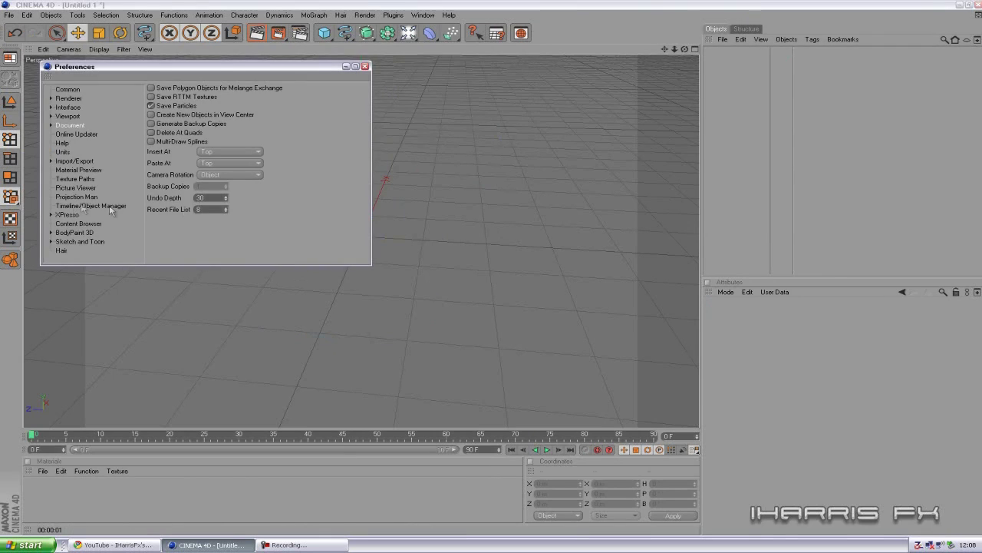
left_click(366, 66)
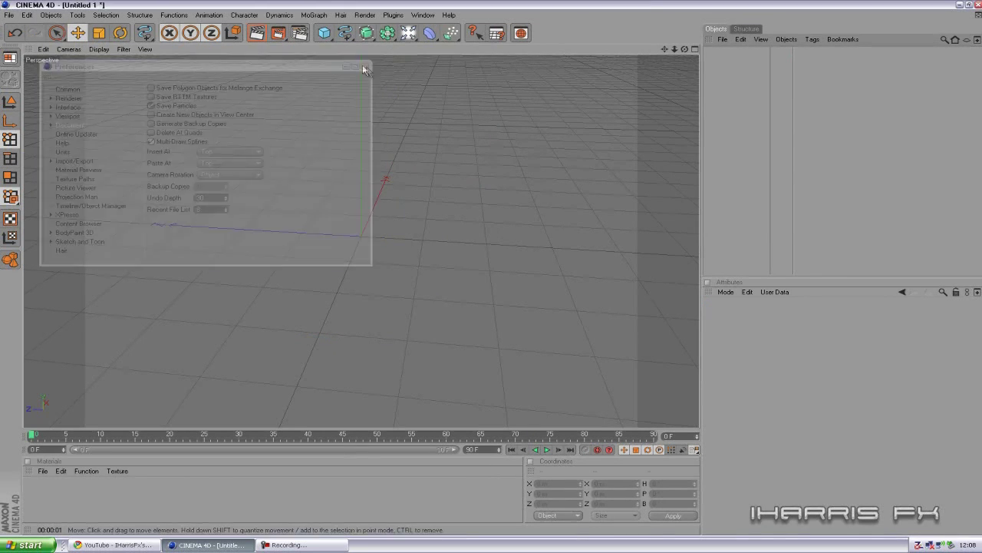
Draw a freehand face in succession with two eye loops, a nose curve and a wide mouth, and delete the four splines.
left_click_drag(345, 32, 386, 39)
left_click_drag(209, 116, 234, 112)
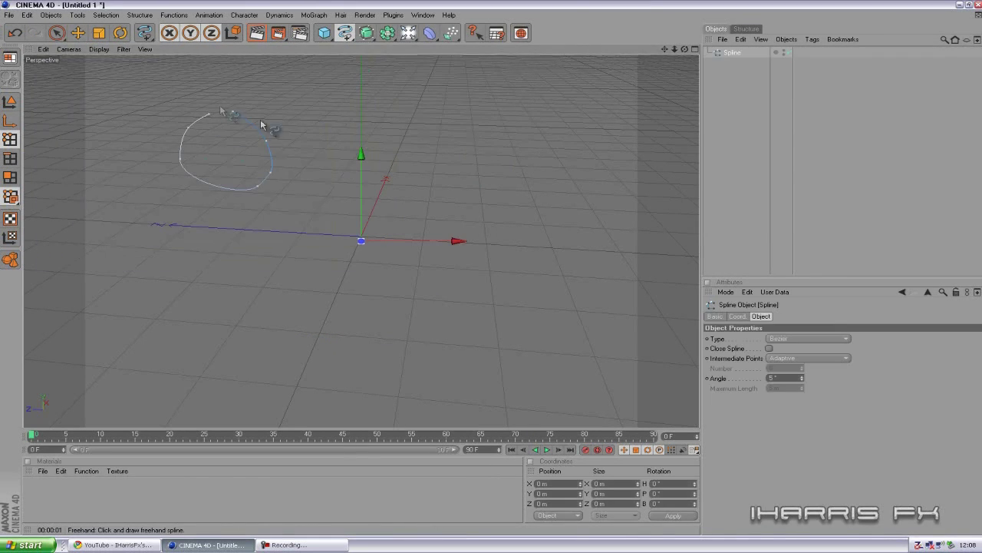
mouse_move(414, 106)
left_mouse_down()
mouse_move(397, 173)
mouse_move(414, 100)
left_mouse_up()
mouse_move(284, 201)
left_mouse_down()
mouse_move(361, 241)
mouse_move(415, 221)
left_mouse_up()
mouse_move(162, 308)
left_mouse_down()
mouse_move(330, 402)
mouse_move(527, 267)
left_mouse_up()
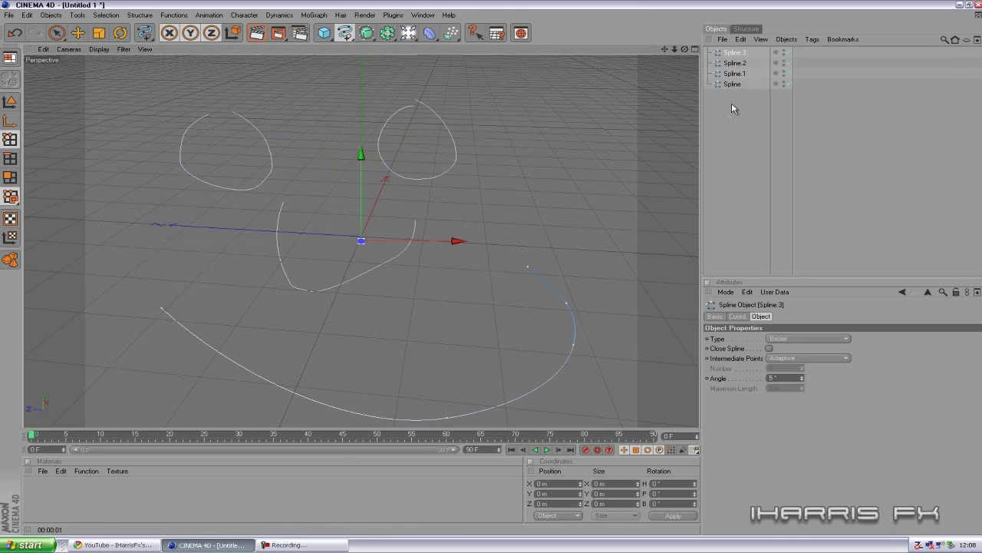
key("ctrl+a")
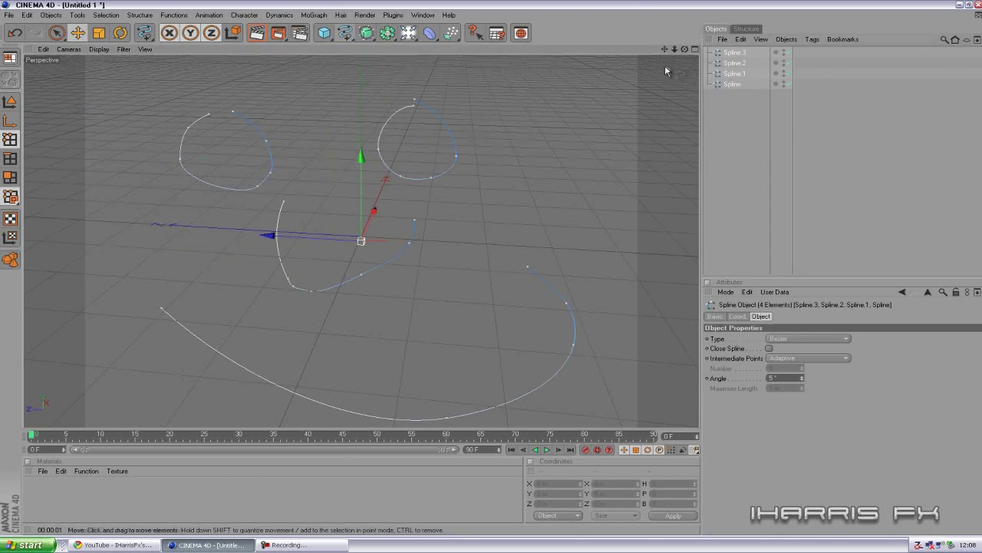
key("e")
key("Delete")
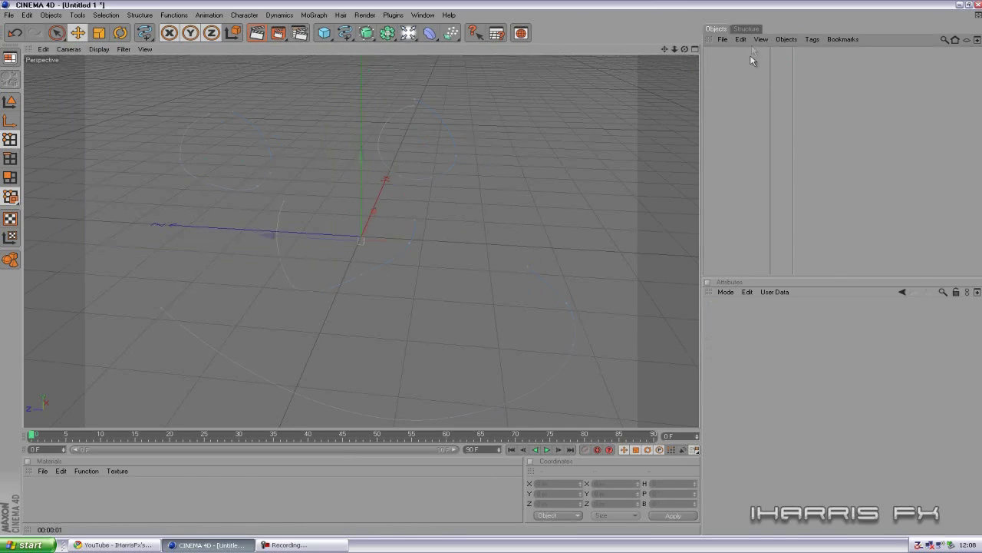
Write a three-letter name across the view with four successive freehand splines, and delete all four.
left_click_drag(345, 33, 361, 43)
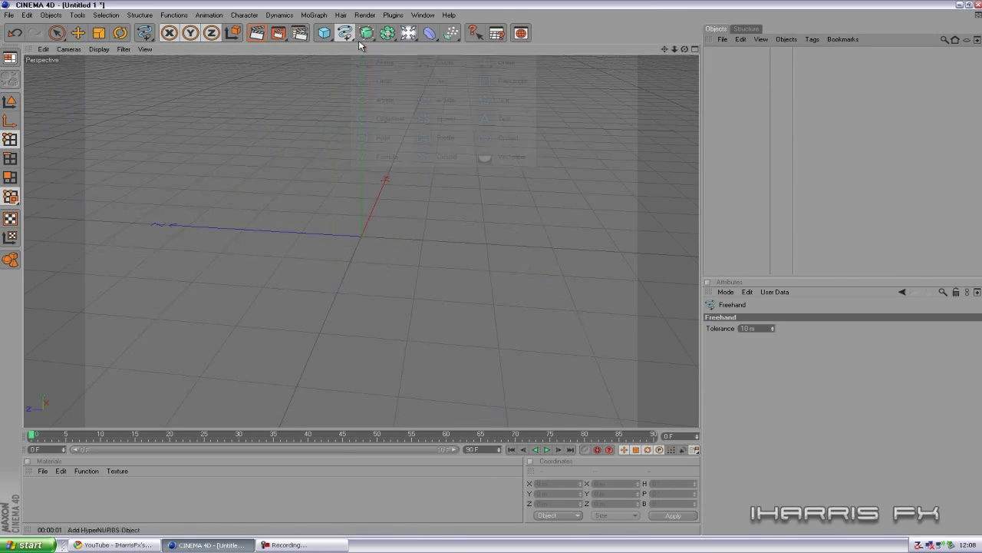
left_click_drag(161, 156, 284, 139)
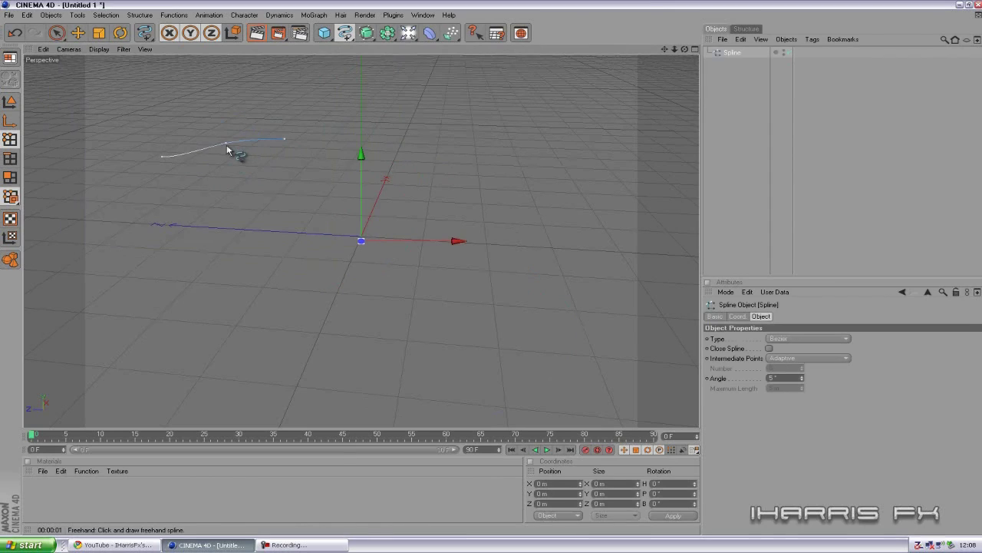
left_click_drag(221, 143, 230, 216)
left_click_drag(361, 235, 384, 176)
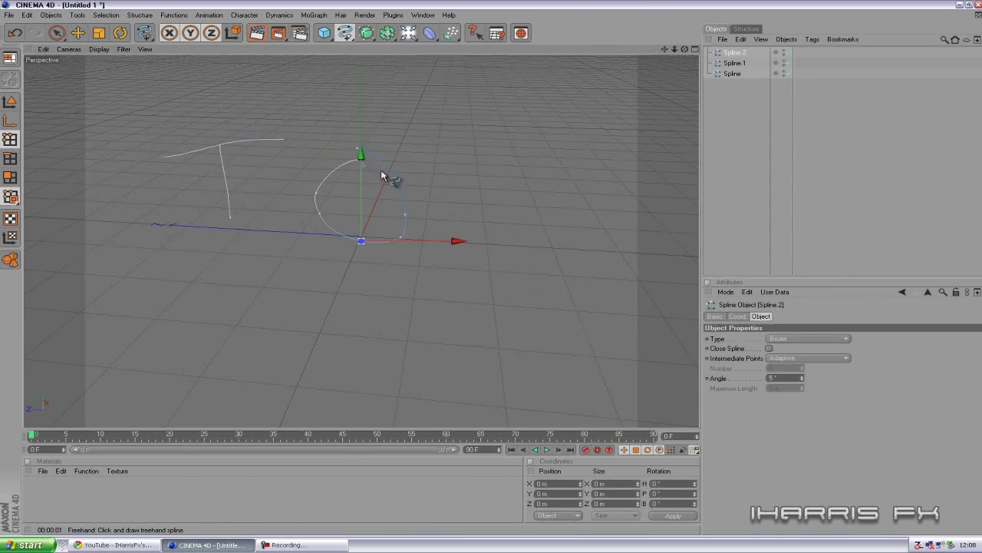
left_click_drag(442, 152, 463, 260)
left_click_drag(583, 218, 612, 271)
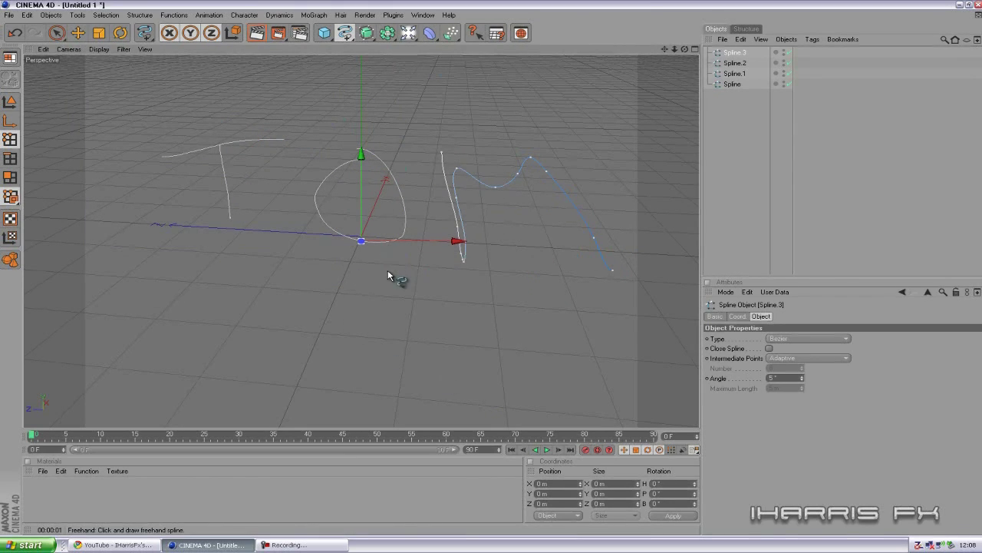
left_click_drag(730, 147, 743, 49)
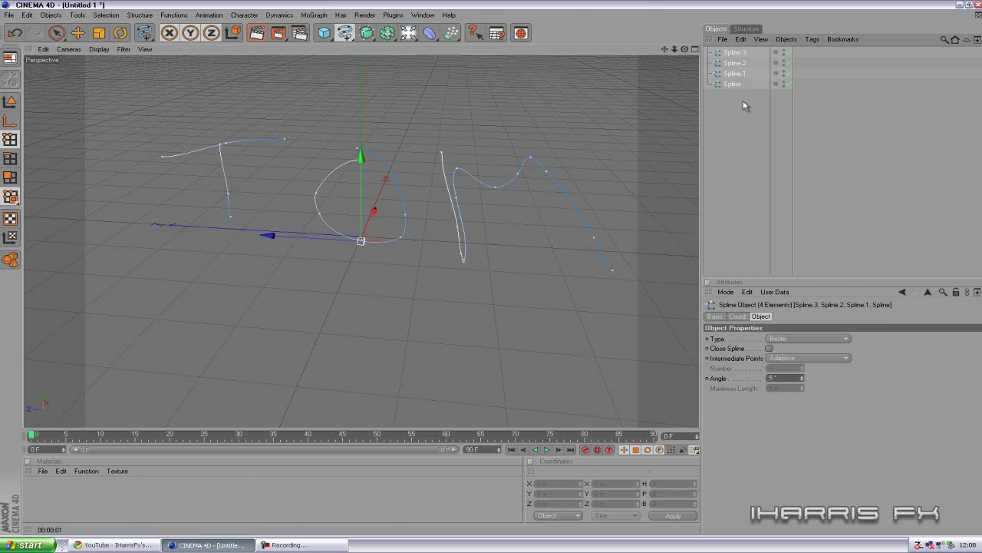
key("Delete")
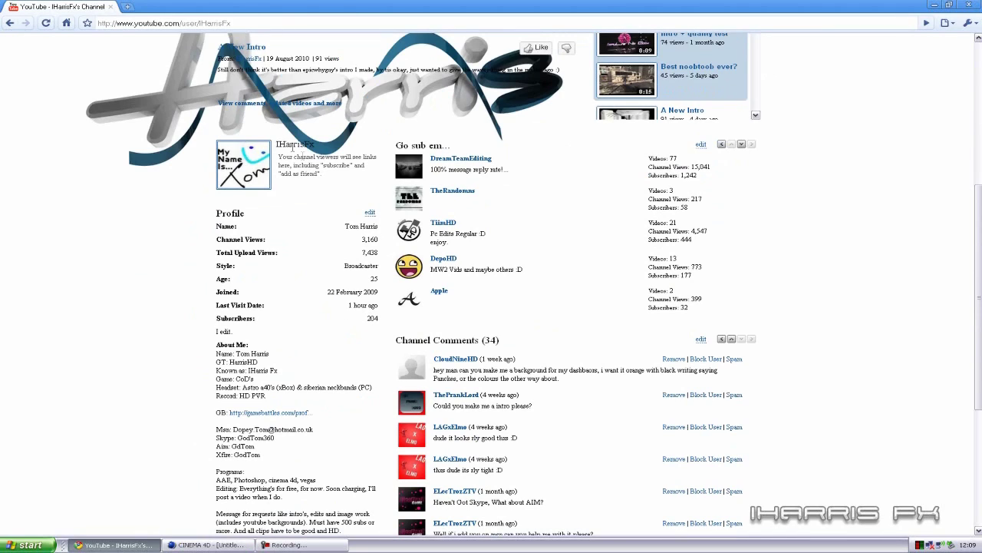
Switch to the YouTube channel page in the browser, highlight the Subscribers line and open the DreamTeamEditing channel.
left_click_drag(353, 310, 356, 323)
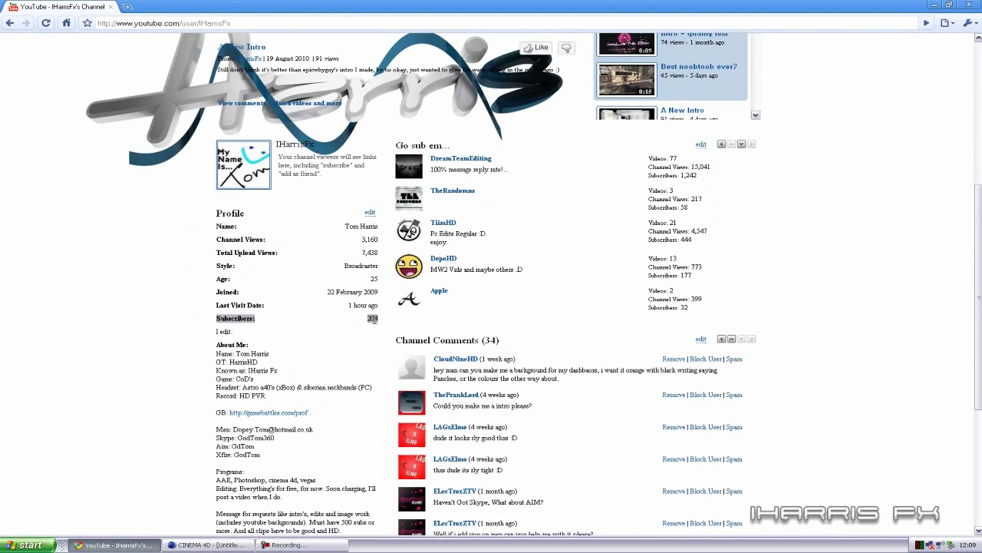
left_click(393, 298)
left_click(452, 159)
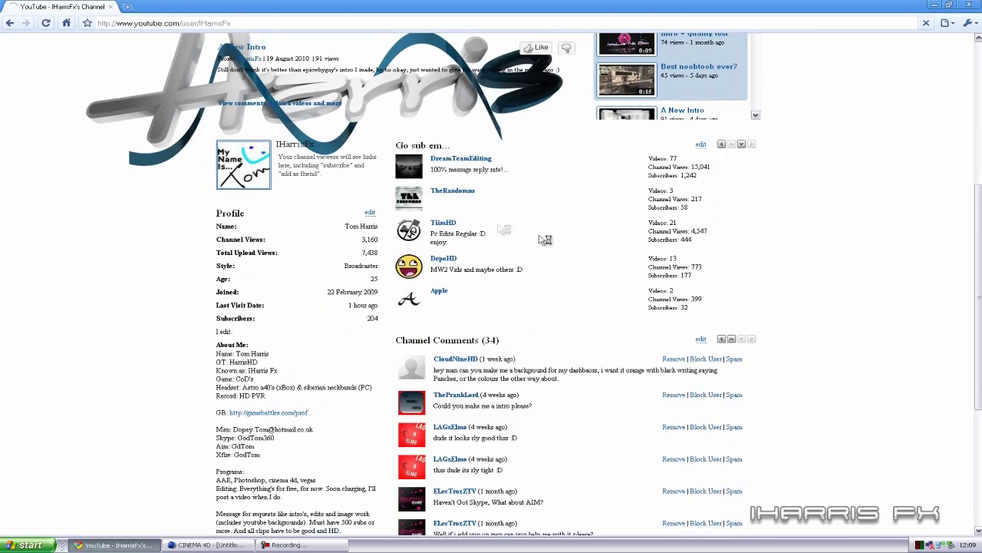